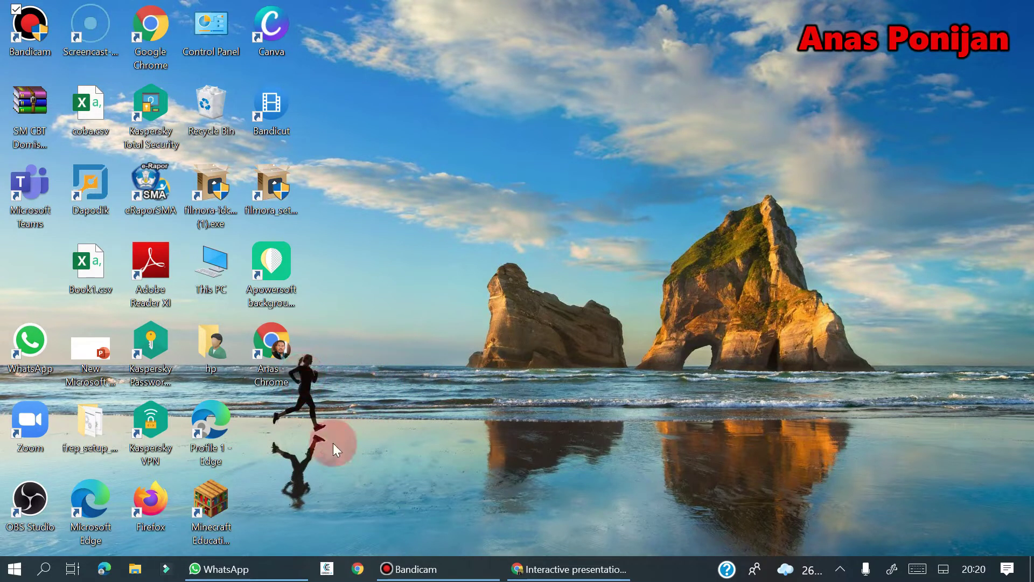
Open Google Chrome with the school admin profile and look over the Mentimeter homepage.
{"action": "left_click", "coordinate": [357, 569]}
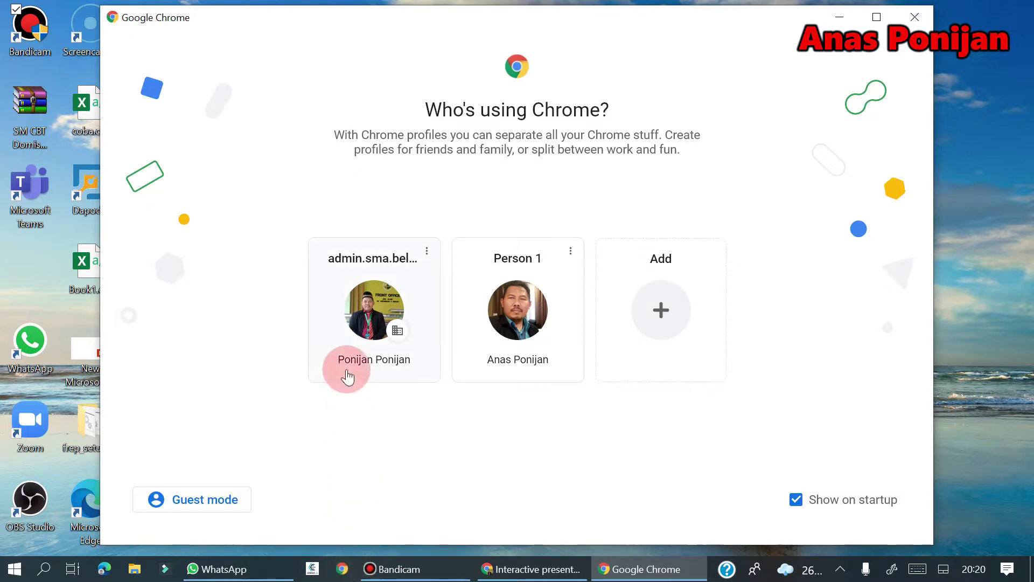
{"action": "left_click", "coordinate": [371, 308]}
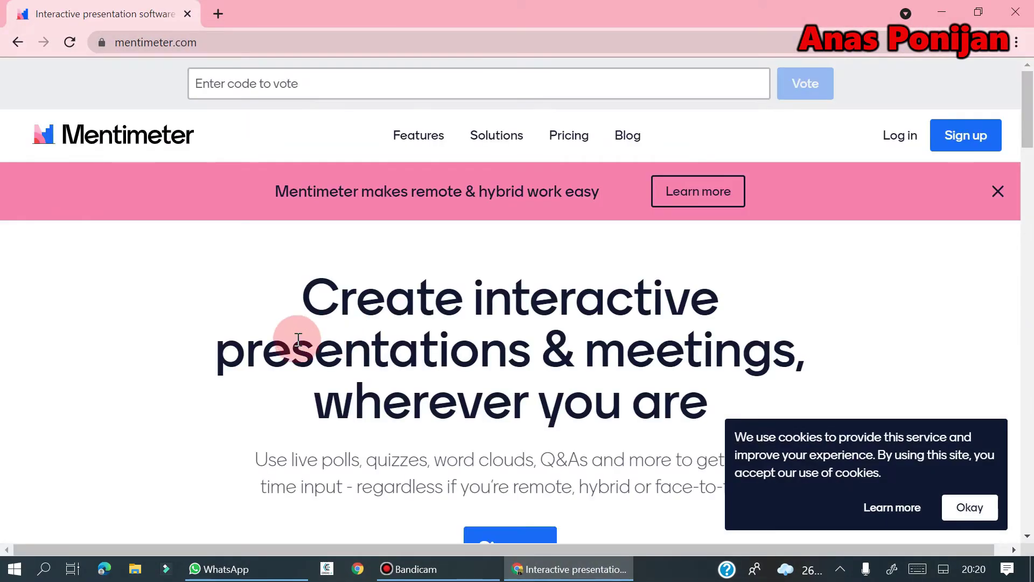
{"action": "mouse_move", "coordinate": [495, 139]}
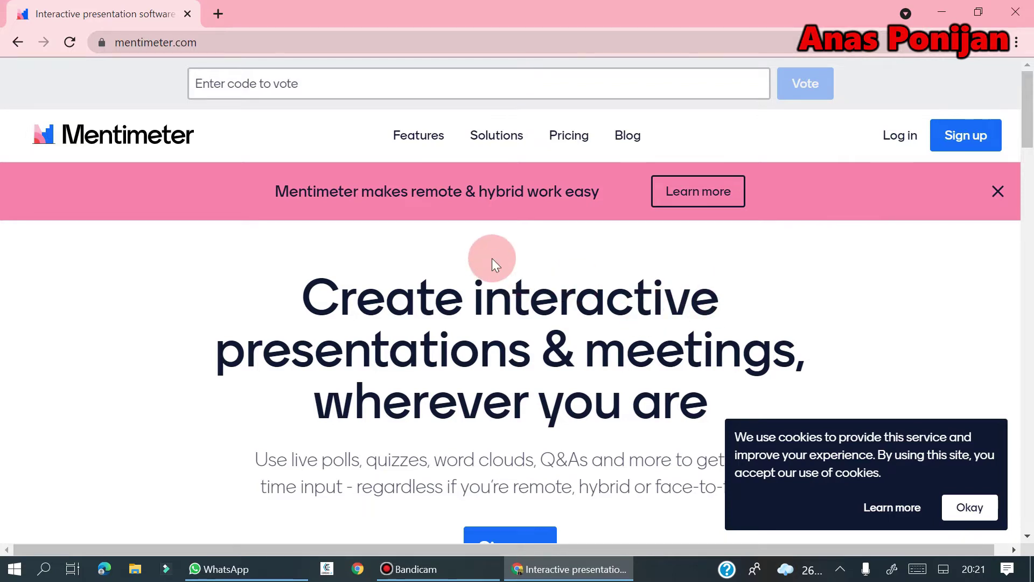
{"action": "scroll", "coordinate": [461, 235], "scroll_direction": "down", "scroll_amount": 10}
{"action": "scroll", "coordinate": [461, 235], "scroll_direction": "up", "scroll_amount": 10}
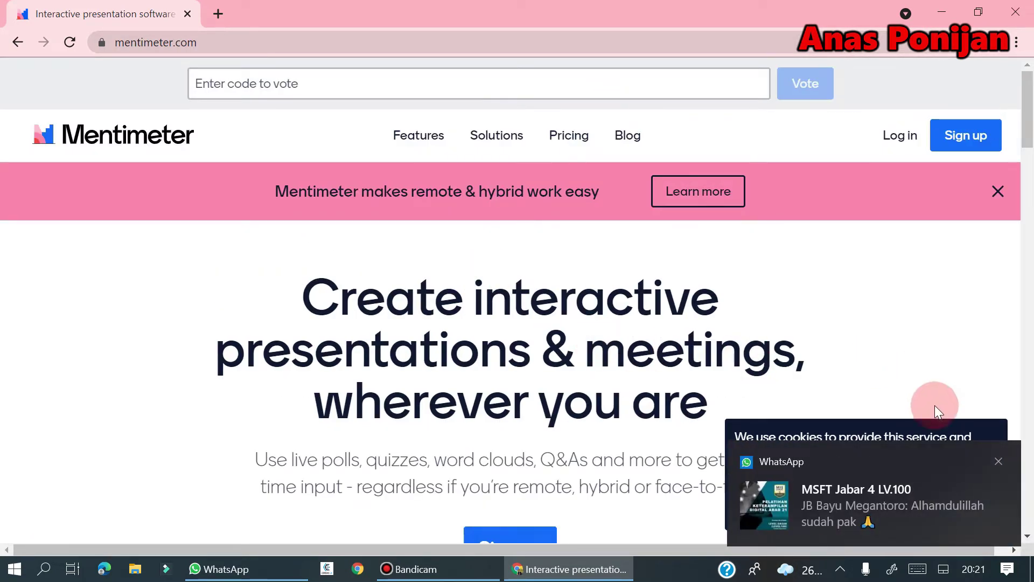
Sign up for a free Mentimeter account with Google, choosing the listed school account.
{"action": "left_click", "coordinate": [957, 145]}
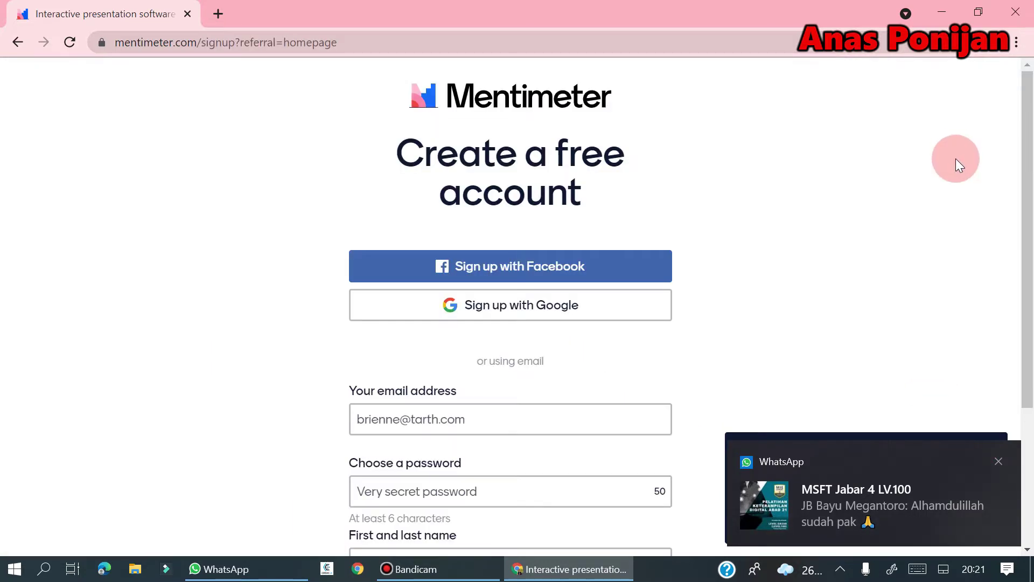
{"action": "scroll", "coordinate": [835, 267], "scroll_direction": "down", "scroll_amount": 4}
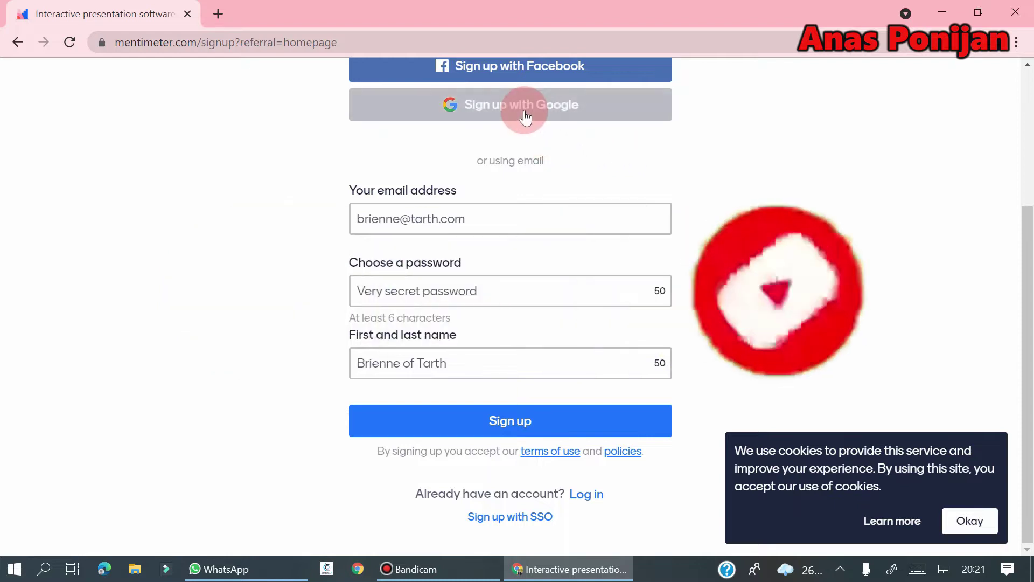
{"action": "left_click", "coordinate": [524, 111]}
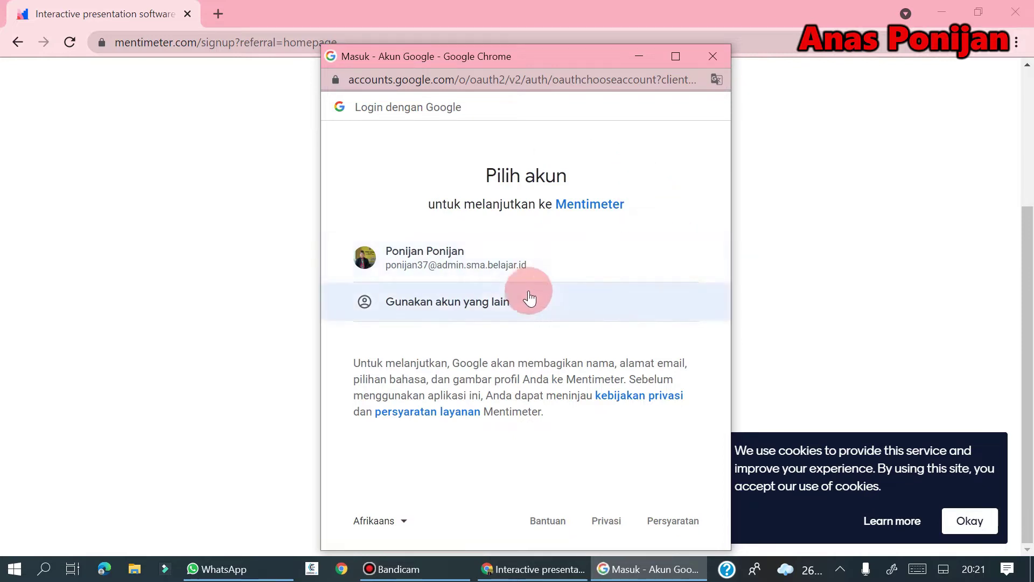
{"action": "left_click", "coordinate": [478, 261]}
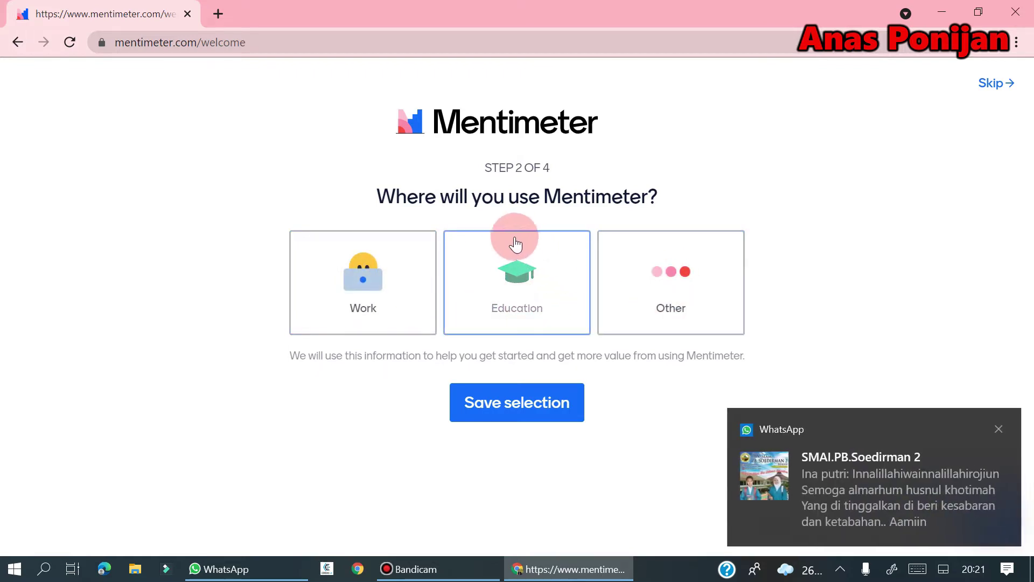
Choose Education as the place of use with the role Teacher (K12), and save the selection.
{"action": "left_click", "coordinate": [506, 306]}
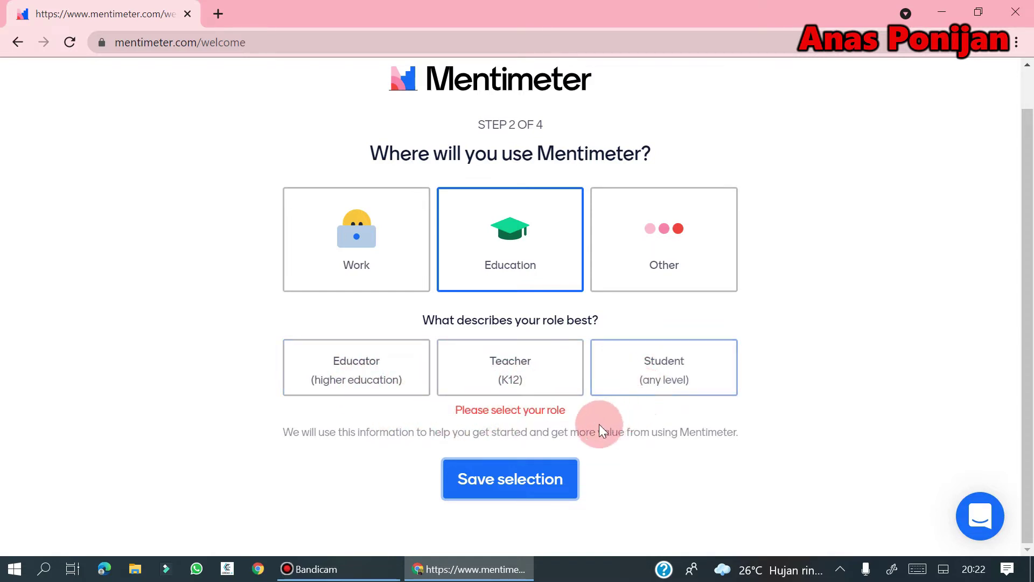
{"action": "left_click", "coordinate": [520, 384]}
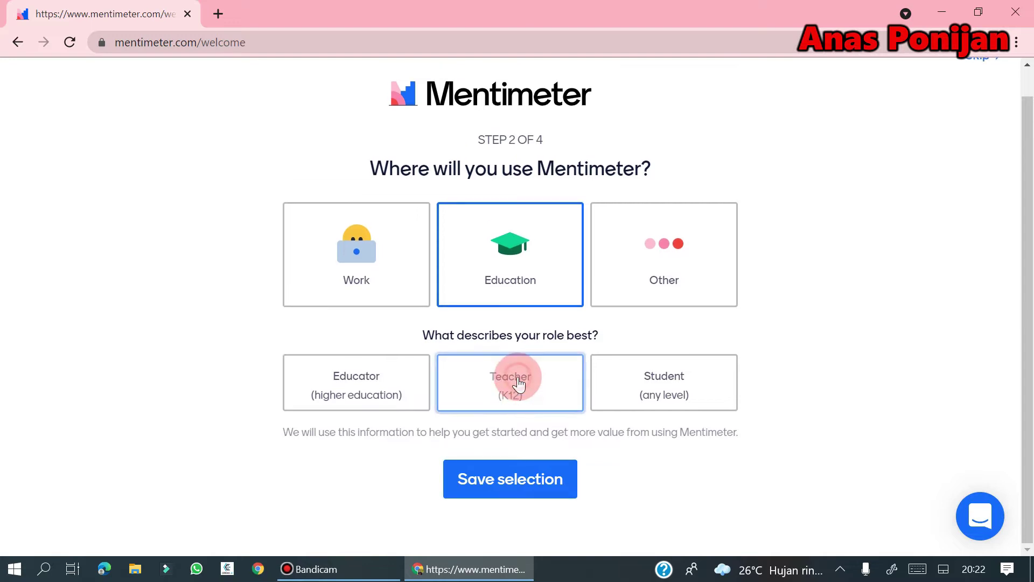
{"action": "left_click", "coordinate": [511, 484]}
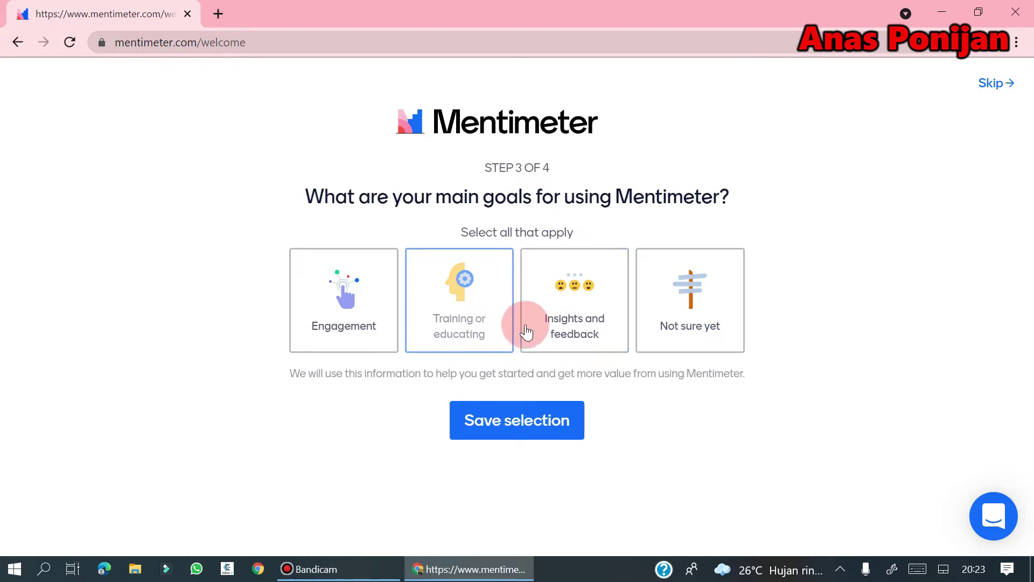
Save Training or educating as the main goal and continue with the Free plan.
{"action": "left_click", "coordinate": [478, 307]}
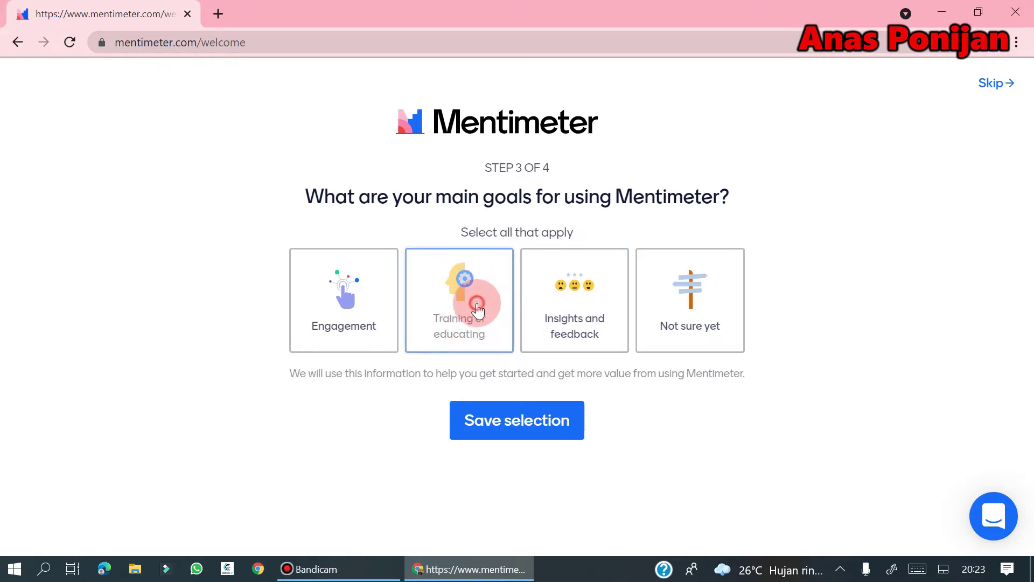
{"action": "left_click", "coordinate": [525, 409]}
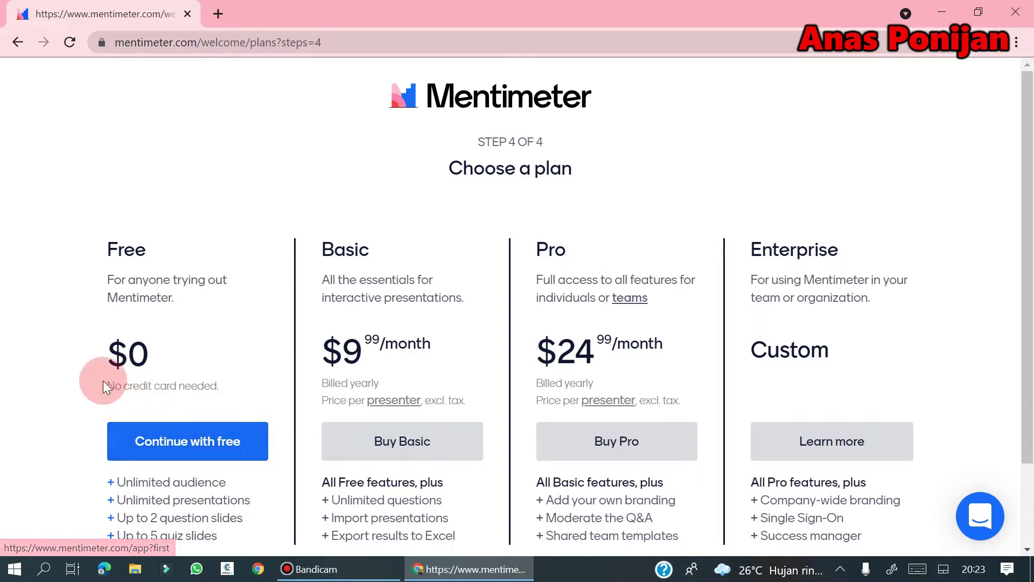
{"action": "left_click", "coordinate": [174, 451]}
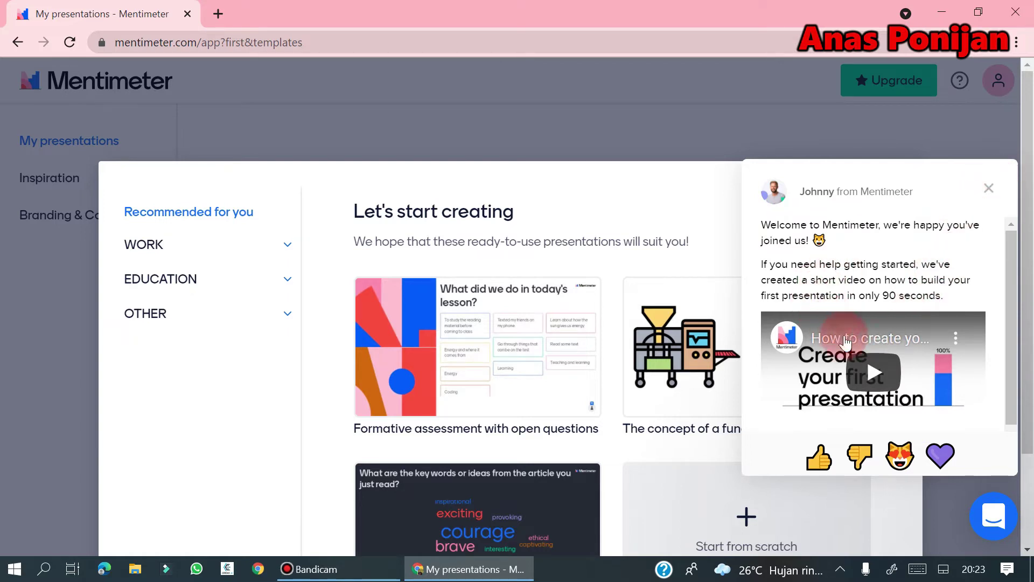
Play the welcome message's video about creating a first presentation in full screen.
{"action": "left_click", "coordinate": [865, 367]}
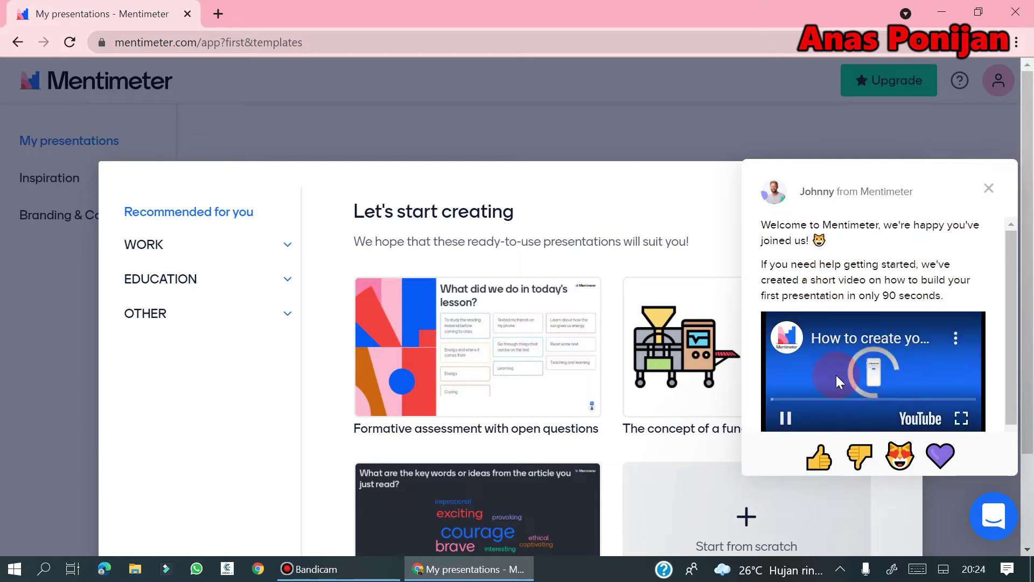
{"action": "left_click", "coordinate": [959, 420]}
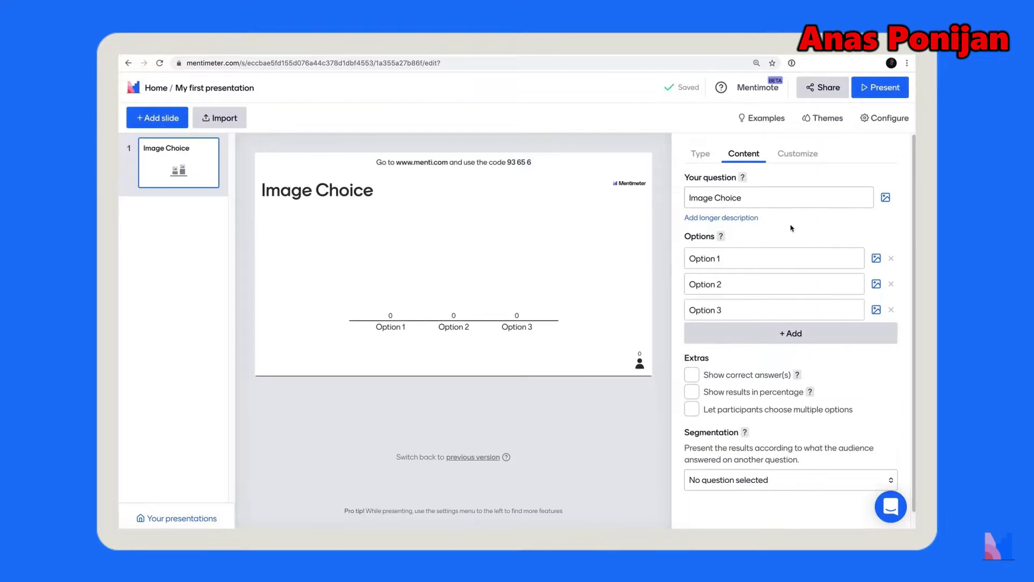
Set the image choice question to "Have you used Mentimeter before?" with the options Yes, No and I don't know.
{"action": "triple_click", "coordinate": [728, 198]}
{"action": "key", "text": "BackSpace"}
{"action": "type", "text": "Have you used Menti"}
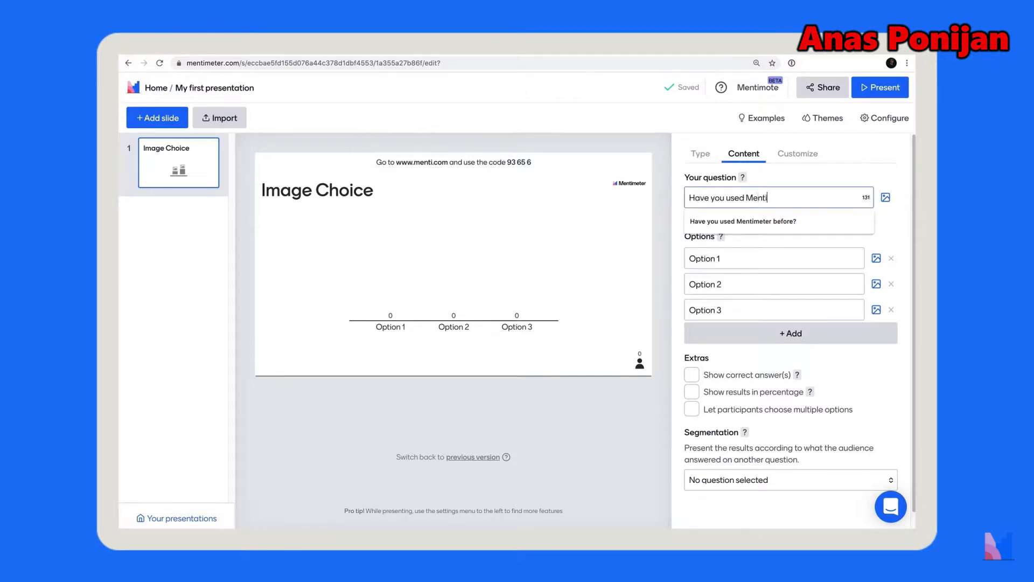
{"action": "type", "text": "meter before"}
{"action": "left_click", "coordinate": [749, 221]}
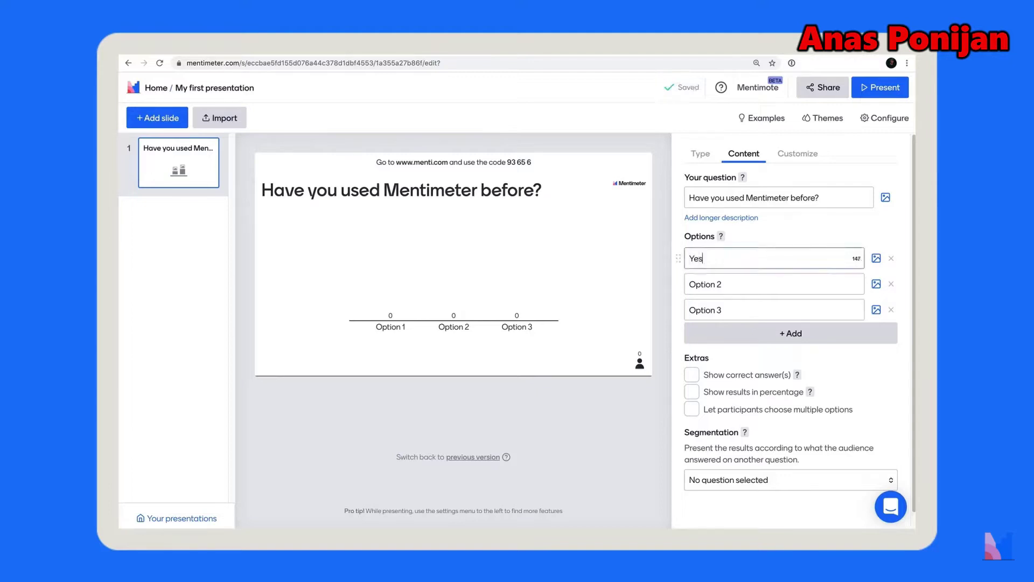
{"action": "left_click", "coordinate": [748, 283]}
{"action": "left_click", "coordinate": [747, 309]}
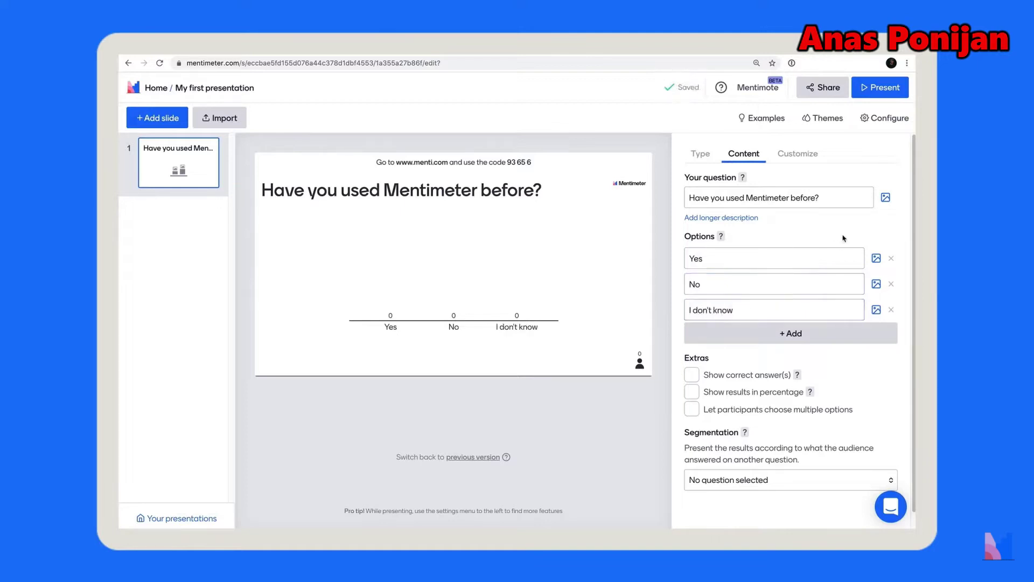
Add a GIF to each of the three answer options, searching for "yes" for the first, and start presenting.
{"action": "left_click", "coordinate": [877, 259]}
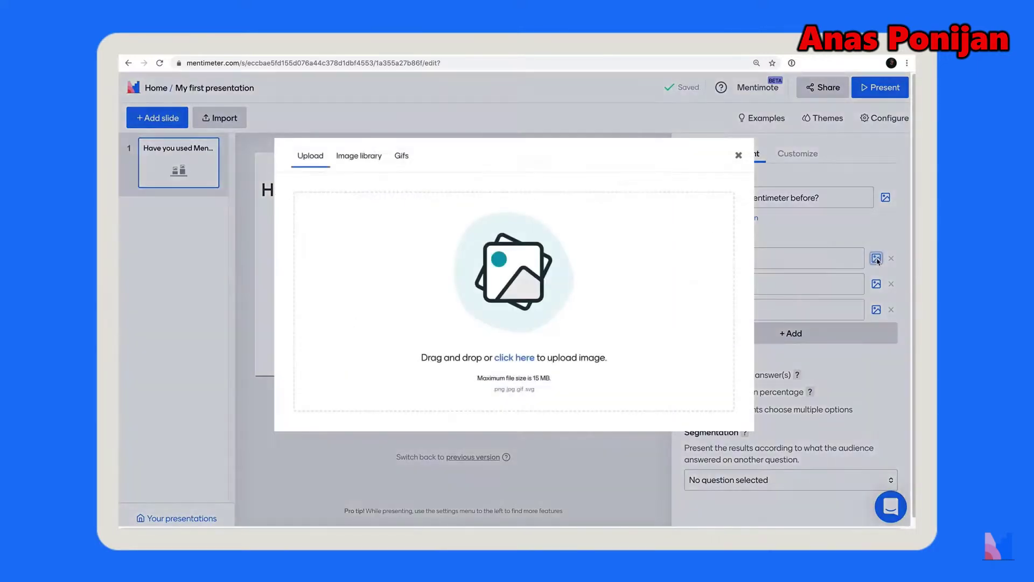
{"action": "left_click", "coordinate": [402, 156]}
{"action": "type", "text": "yes"}
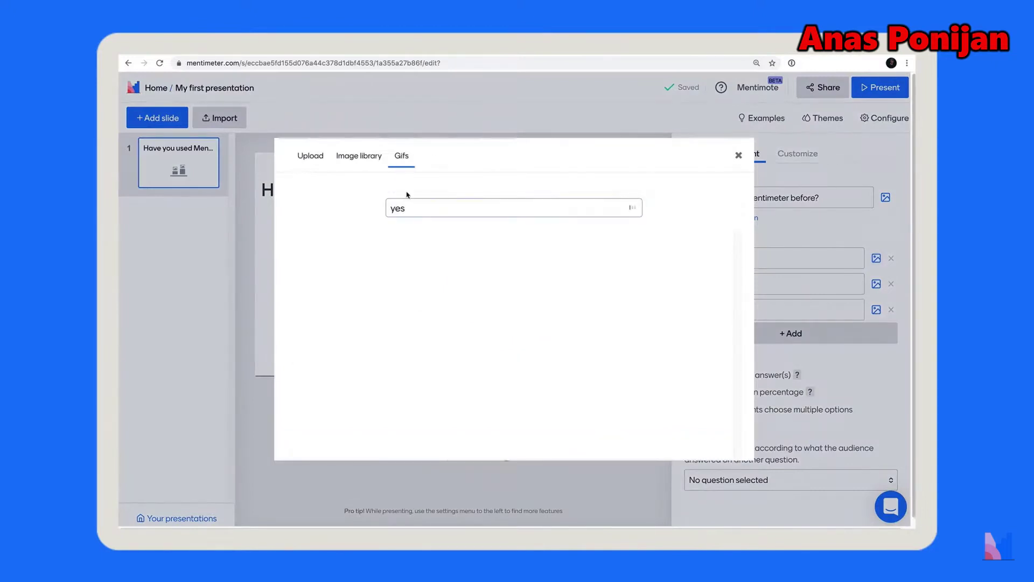
{"action": "left_click", "coordinate": [474, 271]}
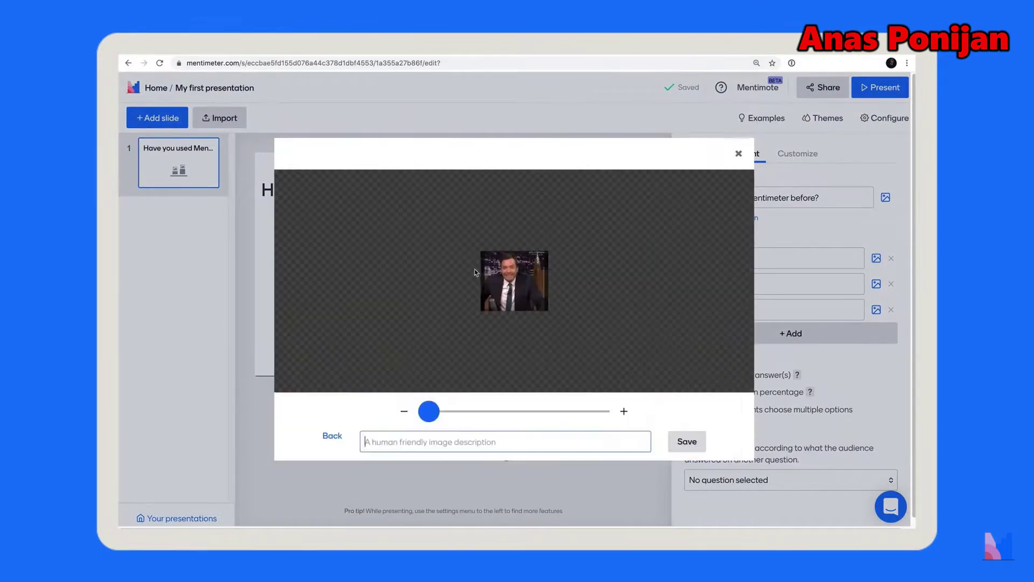
{"action": "left_click", "coordinate": [684, 441]}
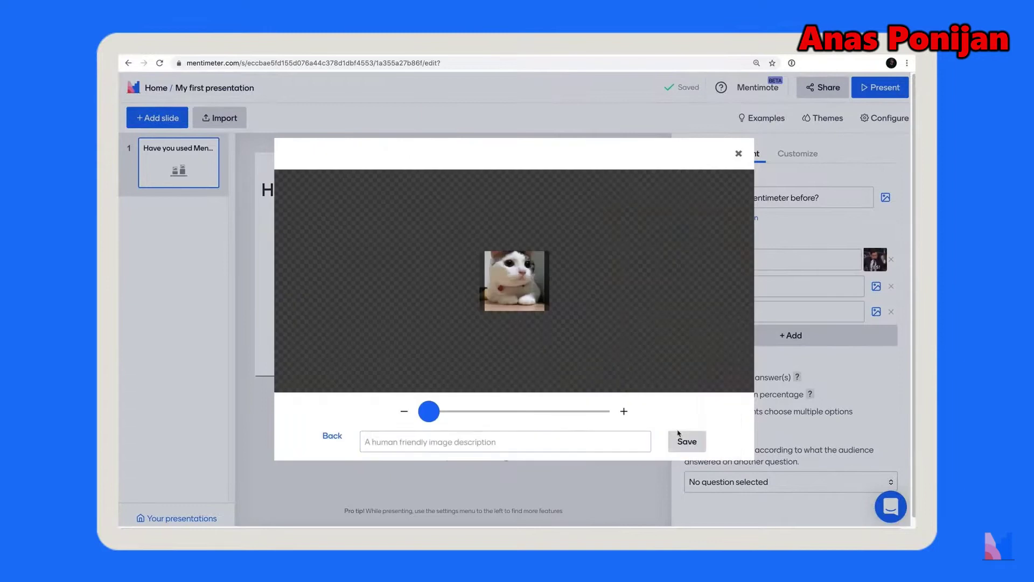
{"action": "left_click", "coordinate": [680, 437]}
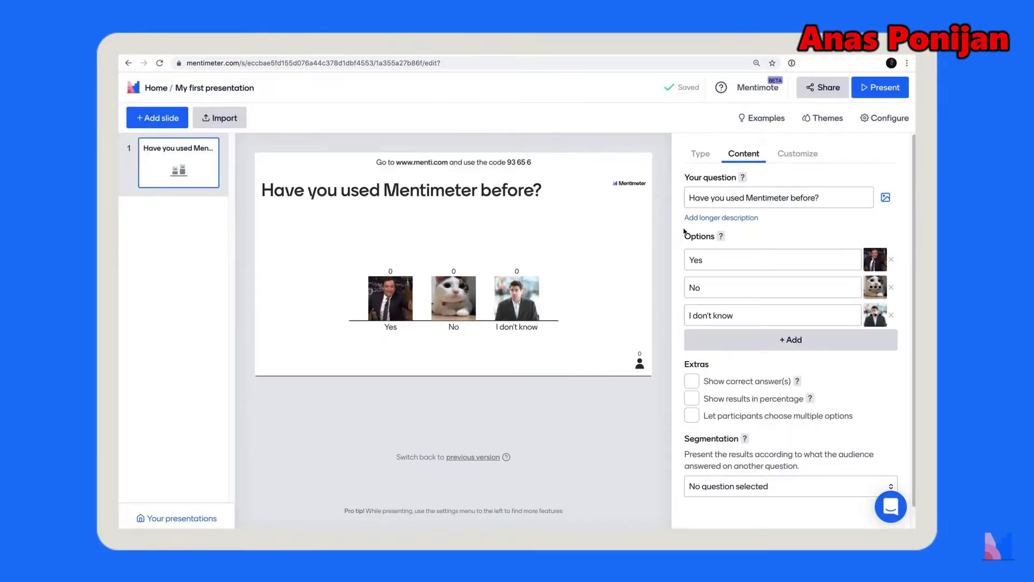
{"action": "left_click", "coordinate": [883, 87]}
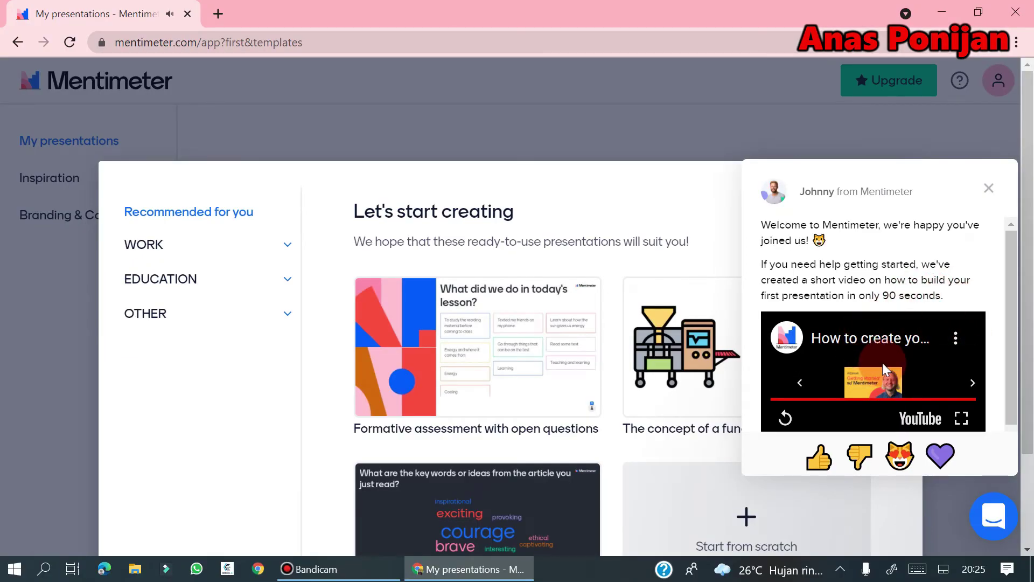
Dismiss the welcome message and start a new presentation from scratch instead of using a recommended template.
{"action": "left_click", "coordinate": [989, 187]}
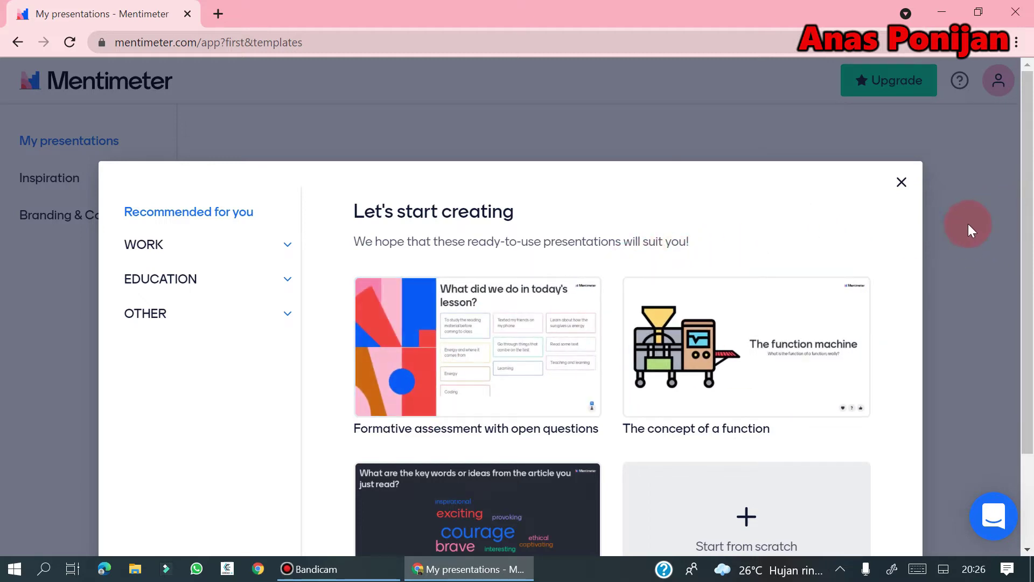
{"action": "scroll", "coordinate": [968, 224], "scroll_direction": "down", "scroll_amount": 2}
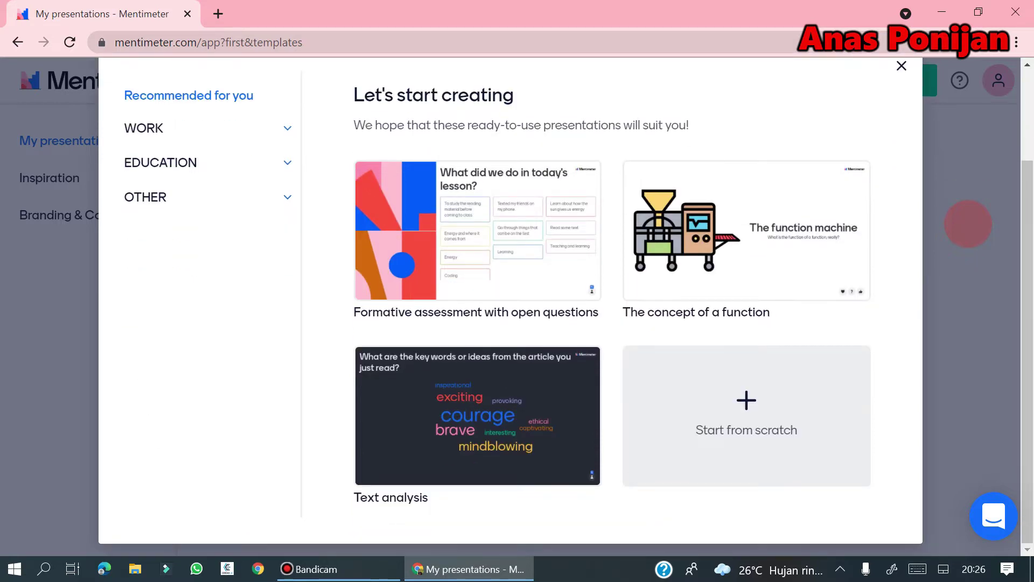
{"action": "scroll", "coordinate": [968, 224], "scroll_direction": "up", "scroll_amount": 1}
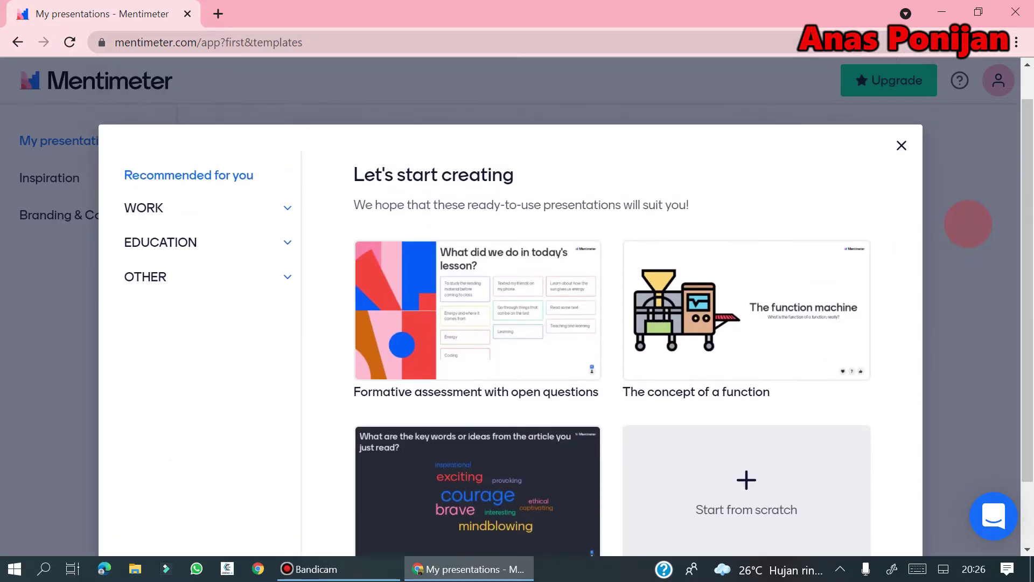
{"action": "scroll", "coordinate": [967, 224], "scroll_direction": "down", "scroll_amount": 1}
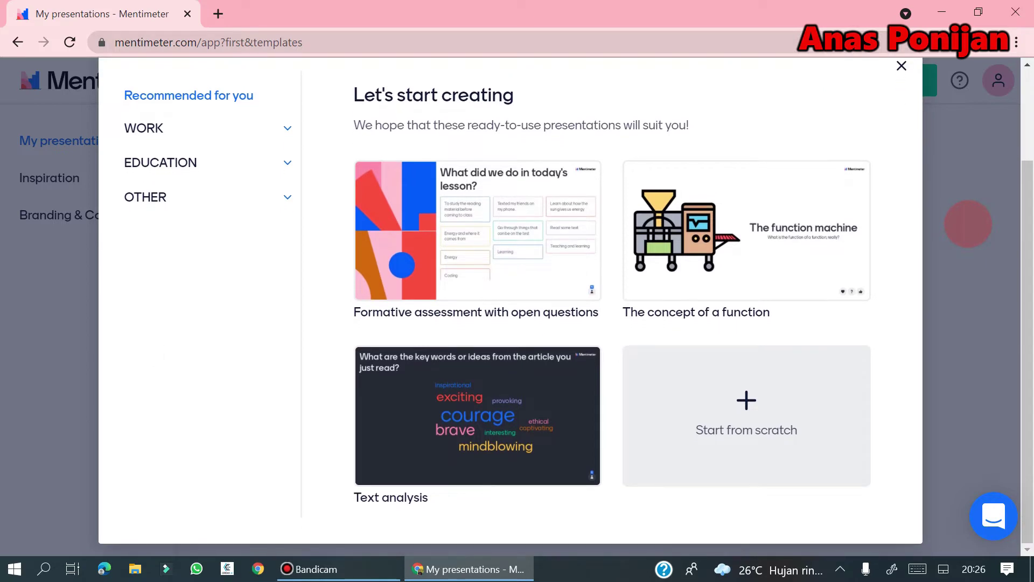
{"action": "scroll", "coordinate": [968, 224], "scroll_direction": "up", "scroll_amount": 2}
{"action": "scroll", "coordinate": [967, 224], "scroll_direction": "down", "scroll_amount": 2}
{"action": "scroll", "coordinate": [967, 224], "scroll_direction": "up", "scroll_amount": 1}
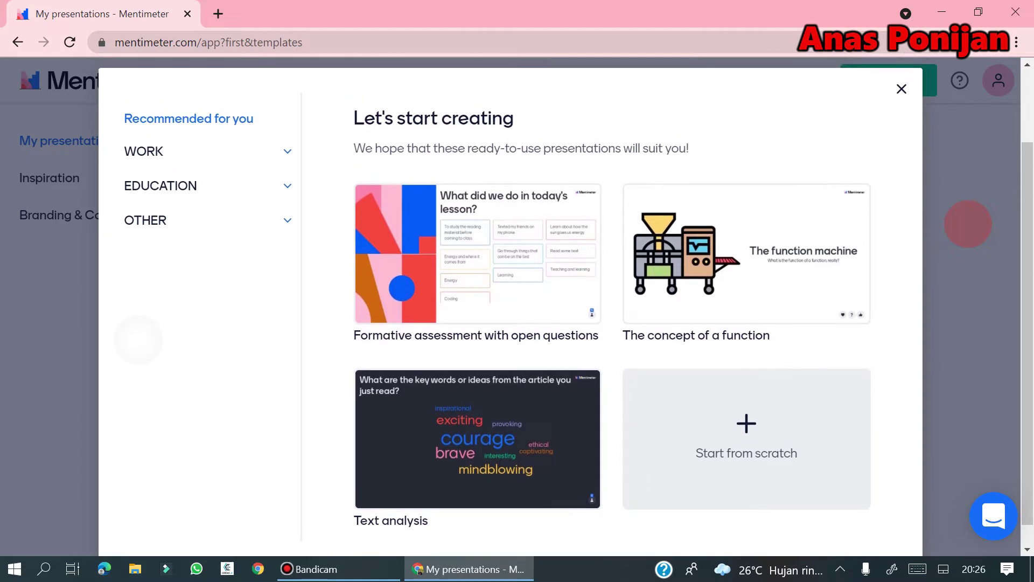
{"action": "scroll", "coordinate": [967, 224], "scroll_direction": "down", "scroll_amount": 1}
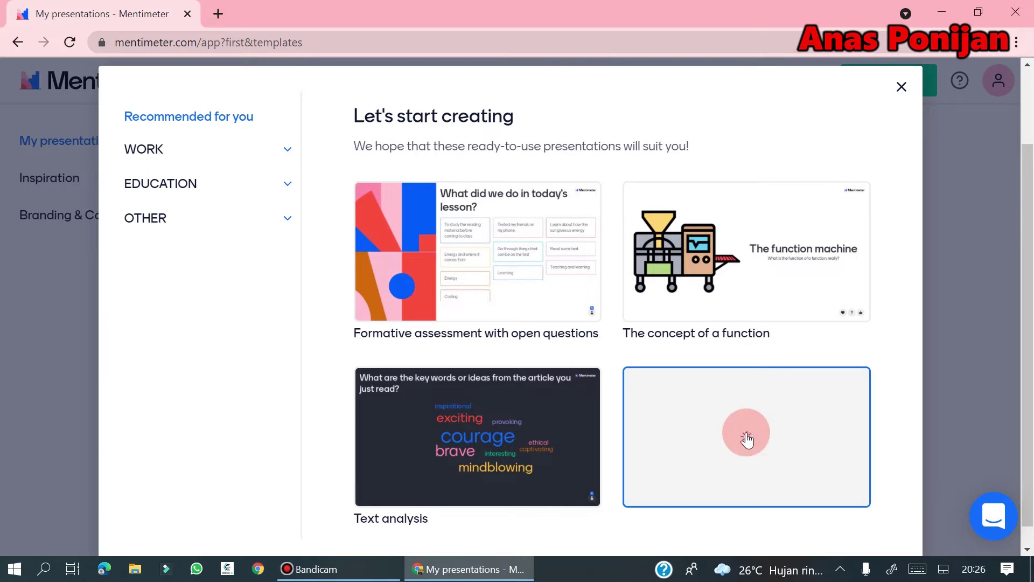
{"action": "left_click", "coordinate": [747, 438]}
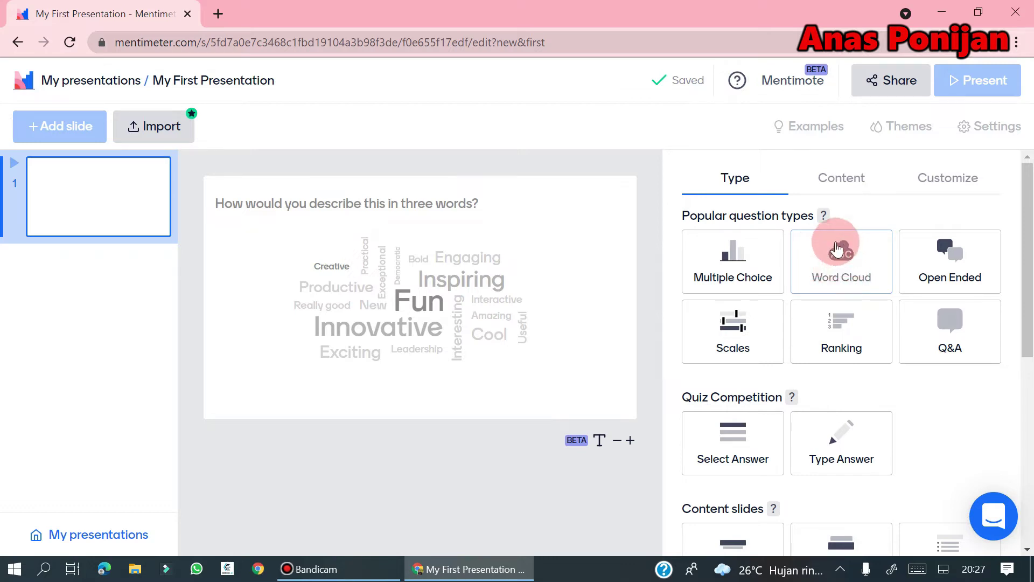
Look over the available slide types, including Word Cloud and the quiz types, and try to view the slide's Content settings.
{"action": "left_click", "coordinate": [836, 257]}
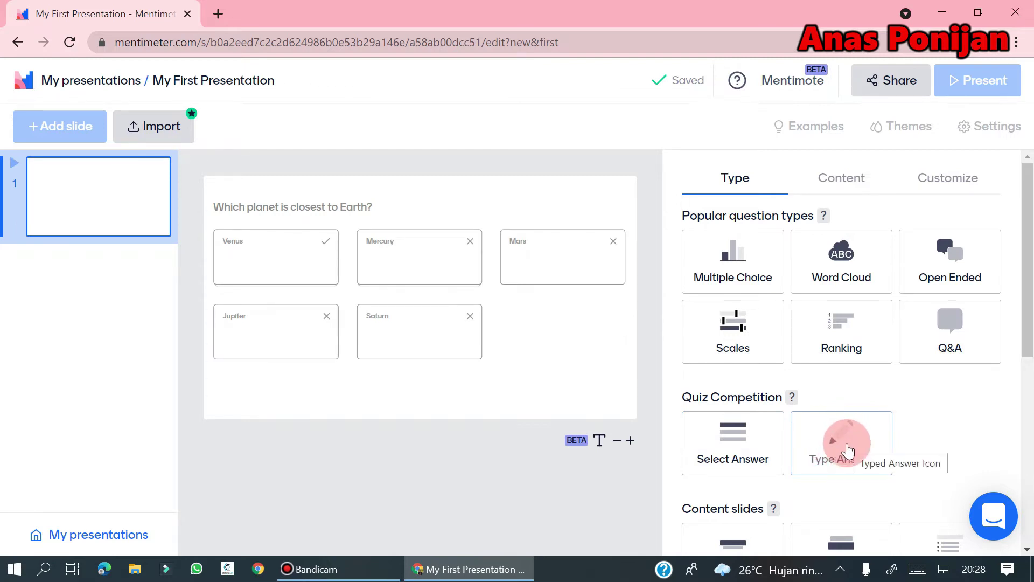
{"action": "left_click_drag", "start_coordinate": [1024, 286], "coordinate": [1007, 215]}
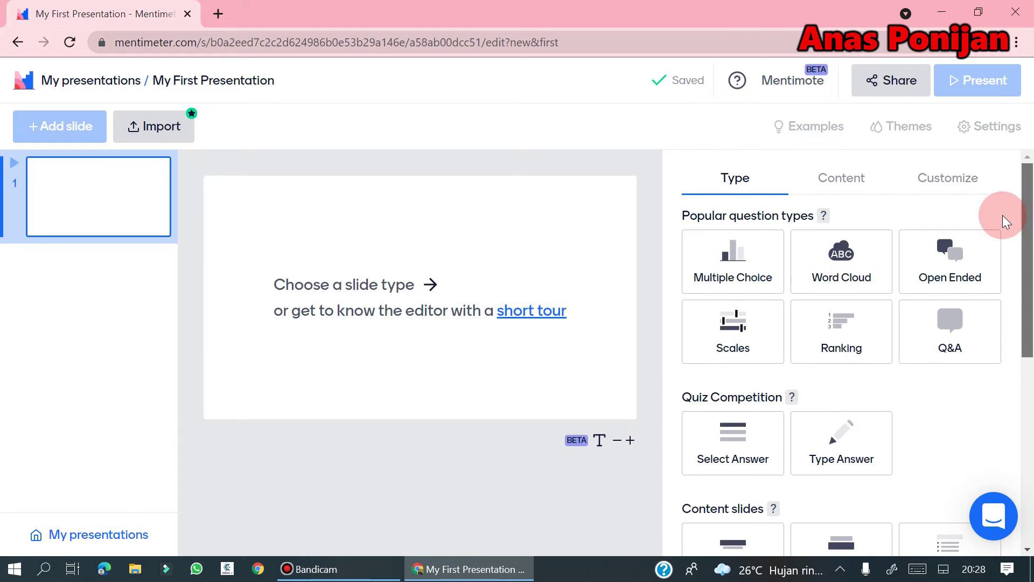
{"action": "left_click", "coordinate": [846, 185]}
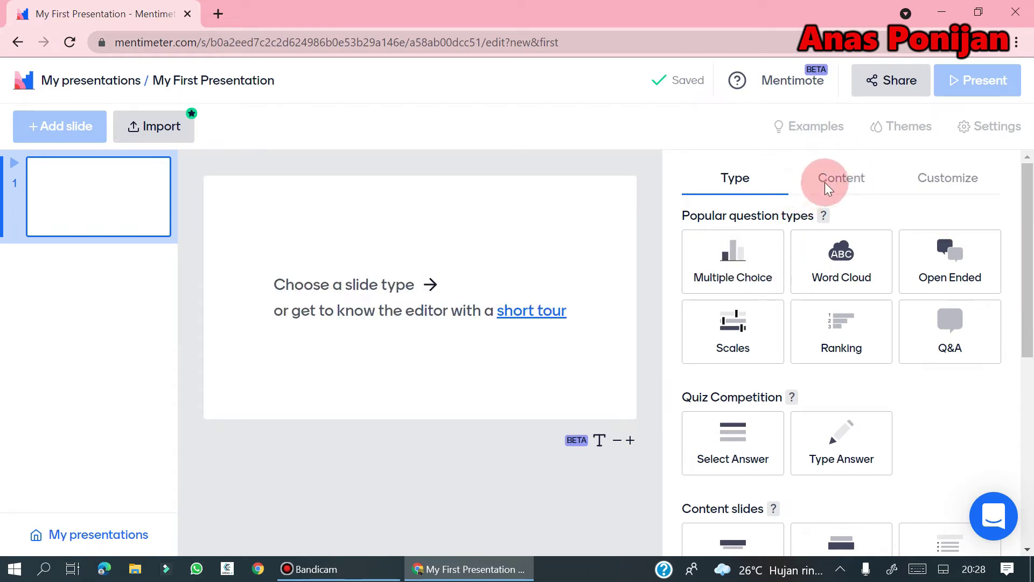
Review the available slide types and make the first slide a Multiple Choice question.
{"action": "left_click_drag", "start_coordinate": [1027, 197], "coordinate": [1032, 339]}
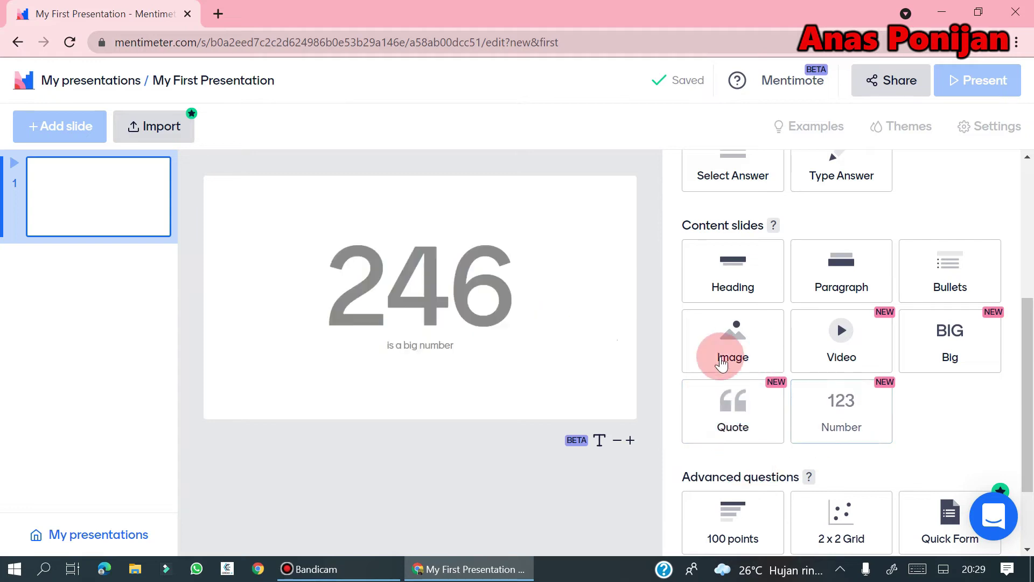
{"action": "scroll", "coordinate": [803, 347], "scroll_direction": "down", "scroll_amount": 1}
{"action": "scroll", "coordinate": [804, 348], "scroll_direction": "down", "scroll_amount": 2}
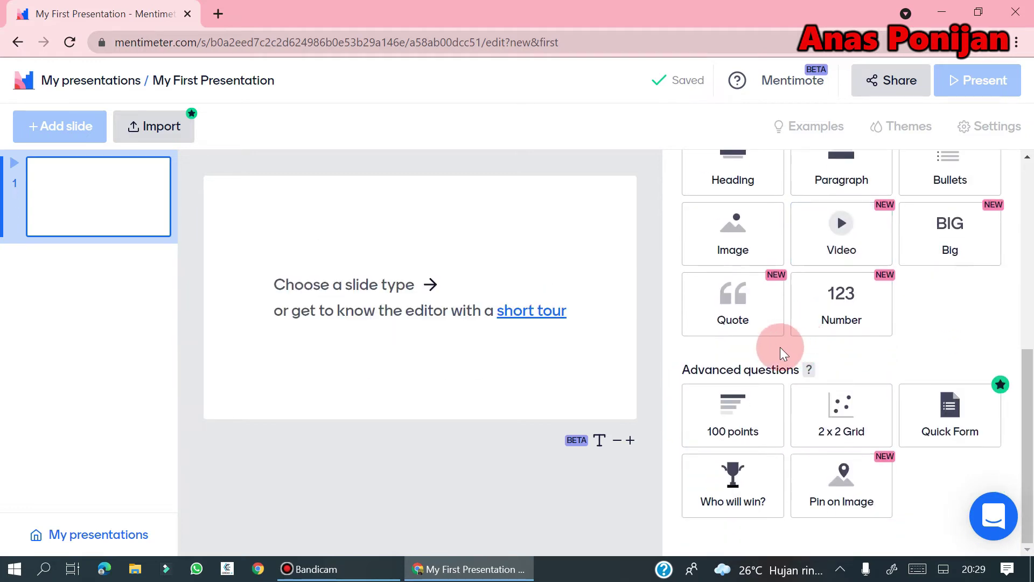
{"action": "scroll", "coordinate": [738, 358], "scroll_direction": "up", "scroll_amount": 7}
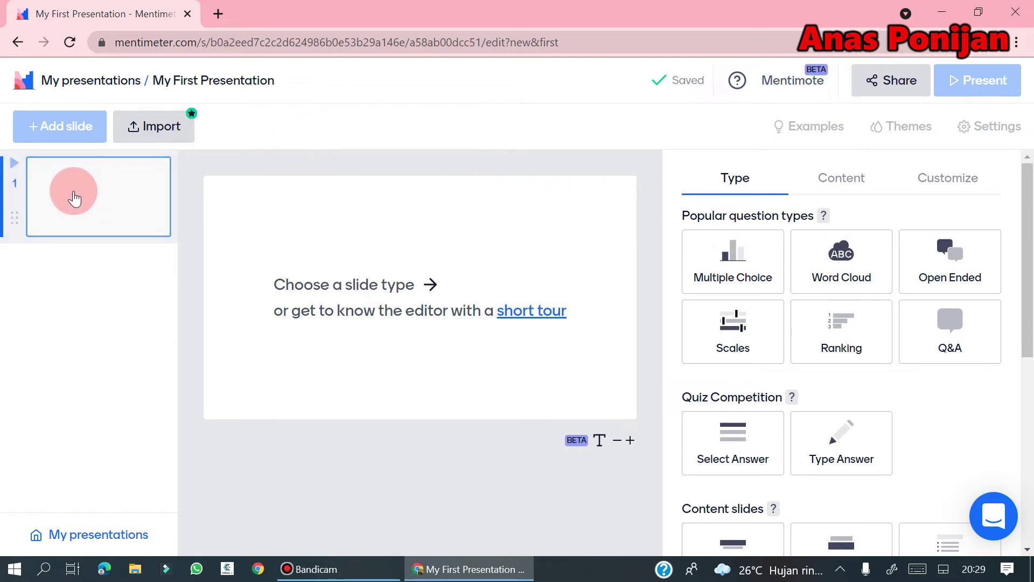
{"action": "left_click", "coordinate": [75, 199]}
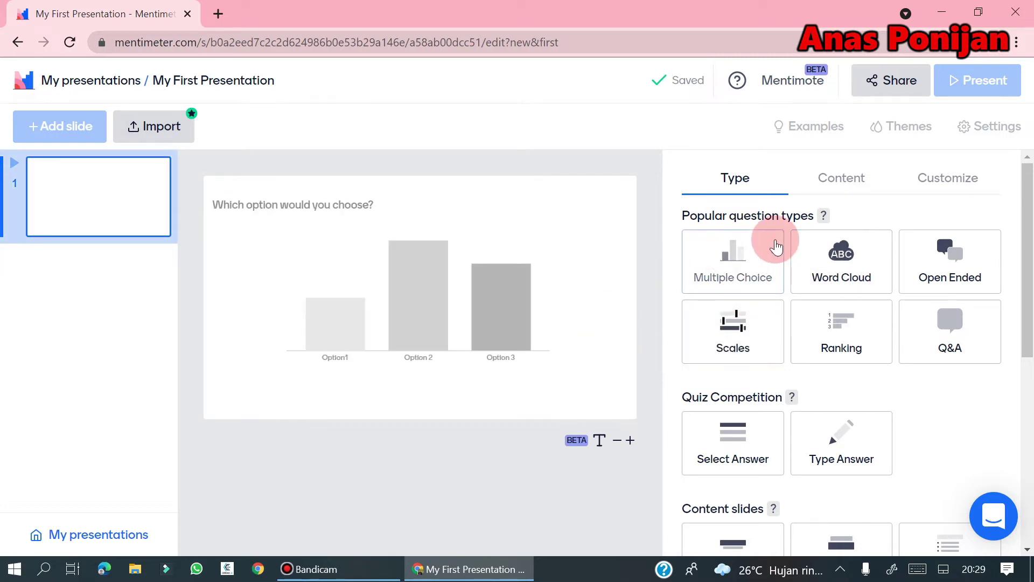
{"action": "left_click", "coordinate": [748, 254]}
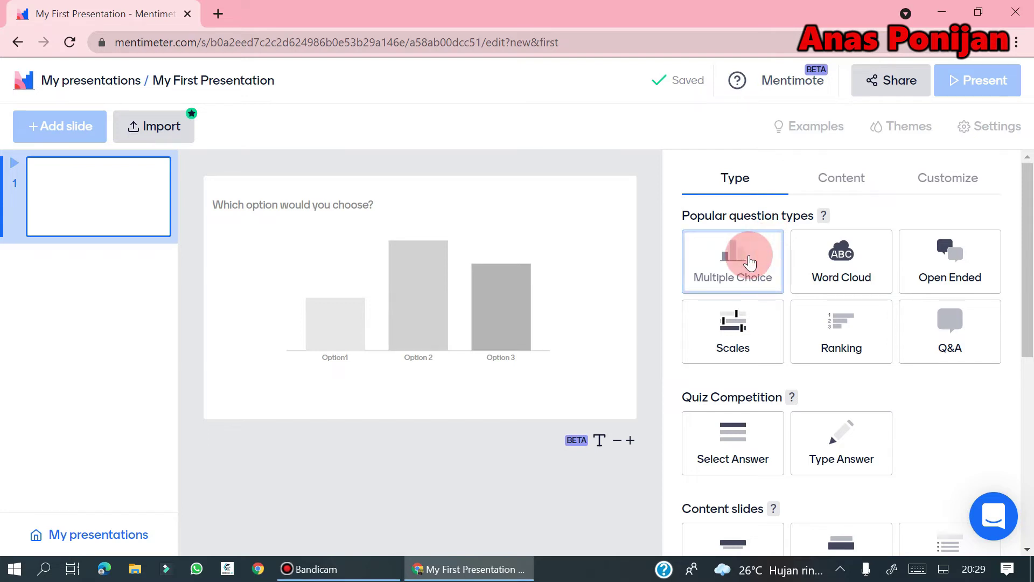
{"action": "left_click", "coordinate": [754, 272]}
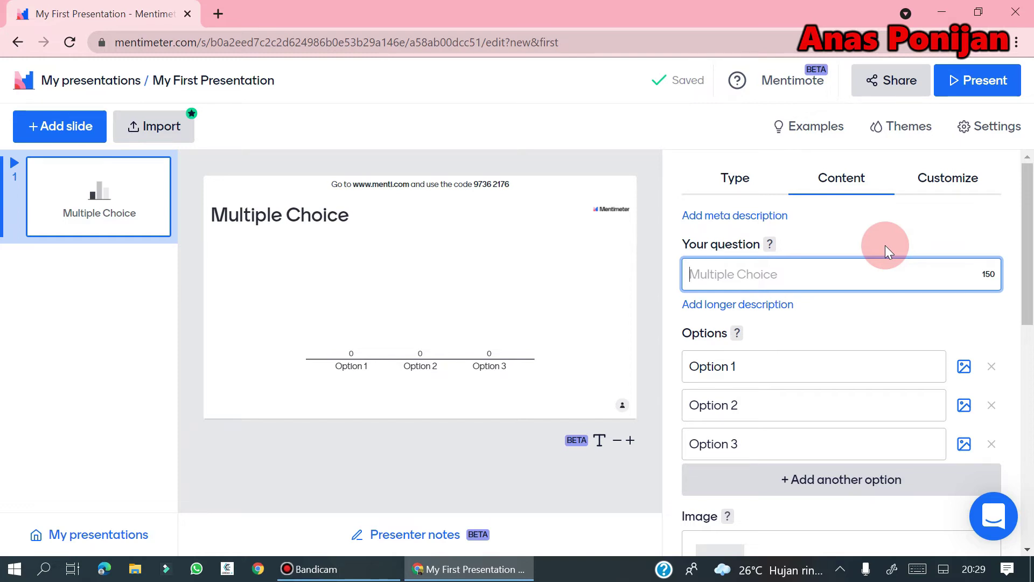
Set the slide's question to "Siapkah Anda melakukan Blended Learning (Gabungan PTM dan PJJ) ?".
{"action": "type", "text": "Sla"}
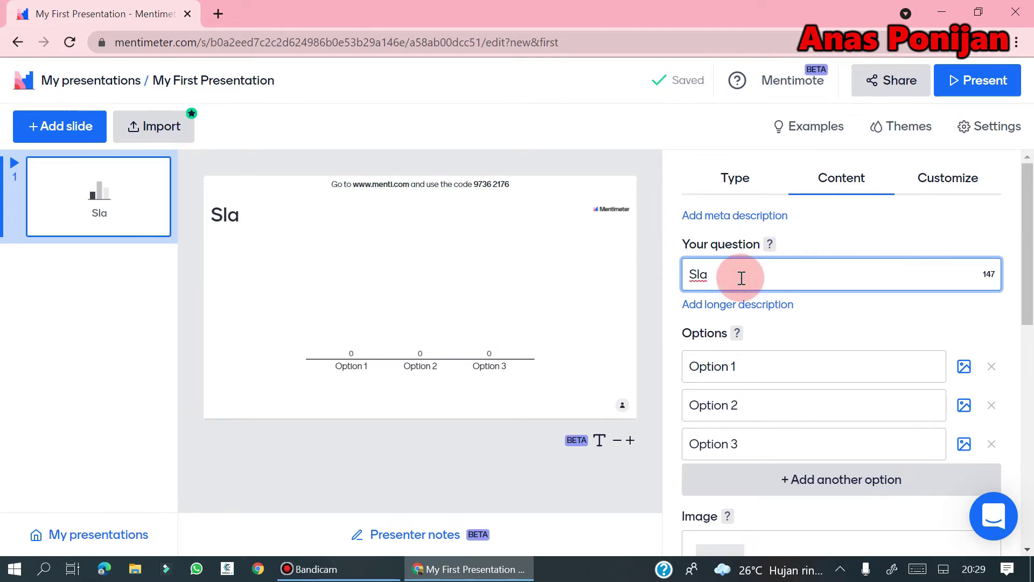
{"action": "type", "text": "la"}
{"action": "type", "text": "kah an"}
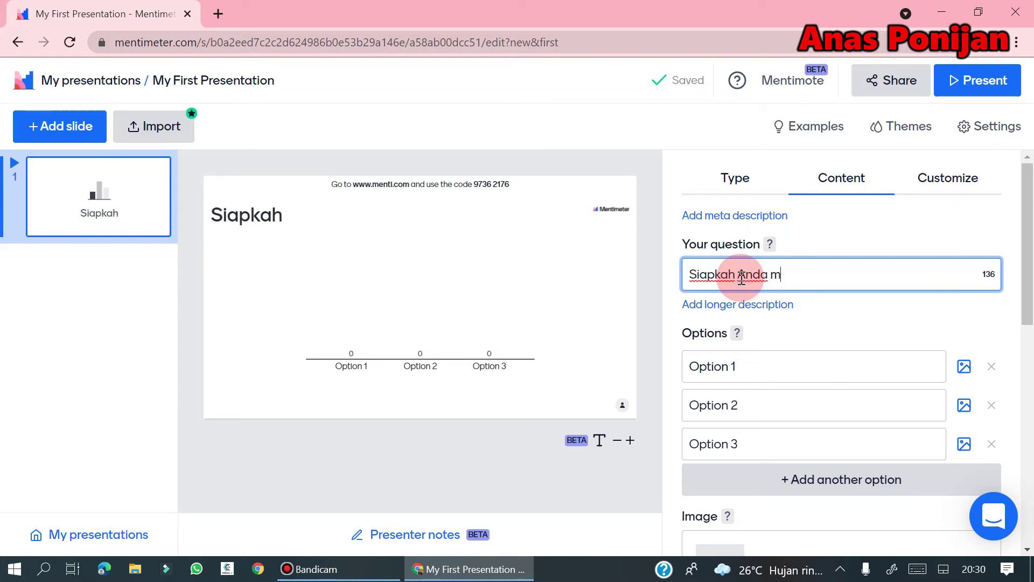
{"action": "type", "text": "da melakukan B"}
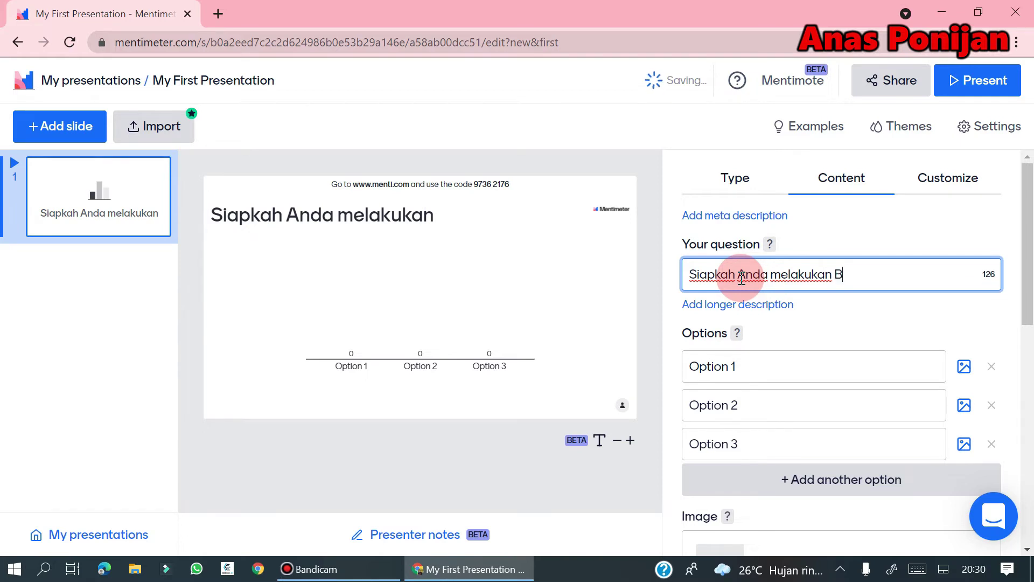
{"action": "type", "text": "len"}
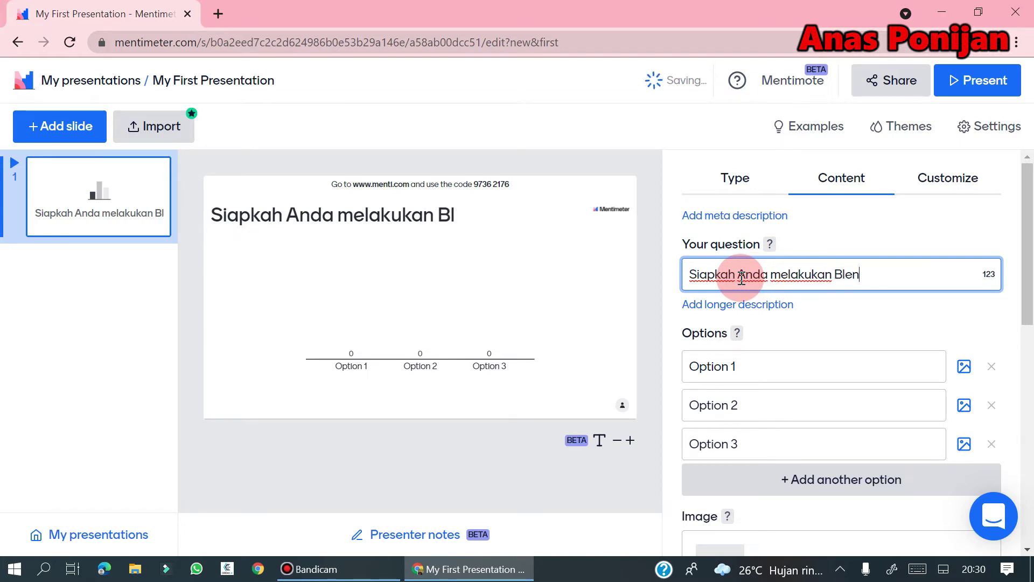
{"action": "type", "text": "ded Learning"}
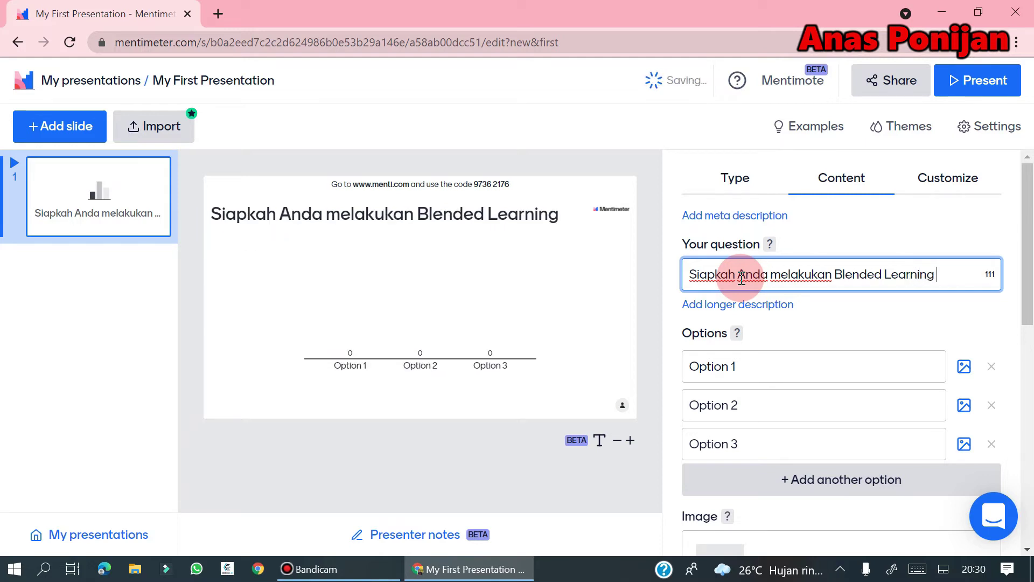
{"action": "type", "text": " (Gabung"}
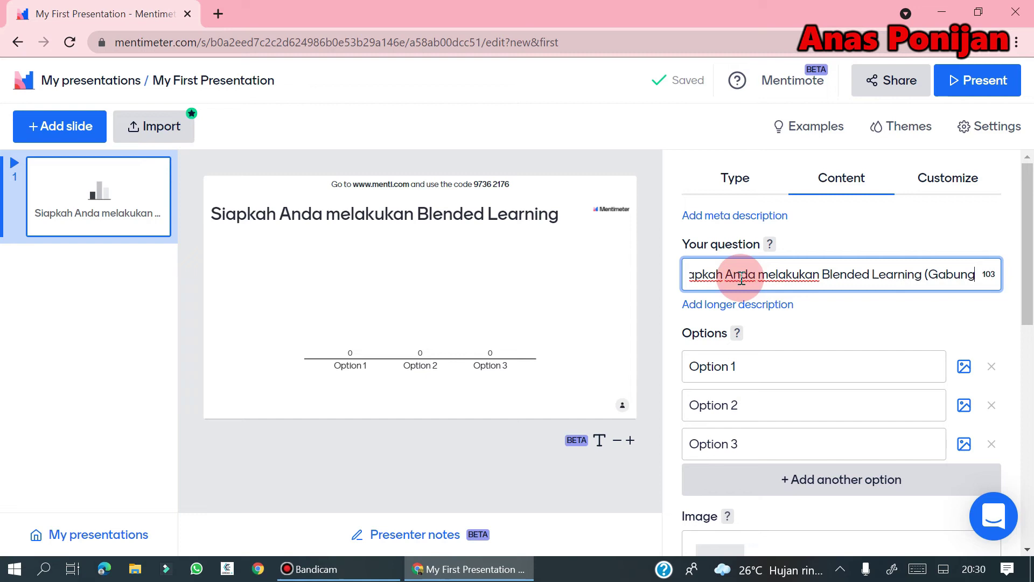
{"action": "type", "text": "b"}
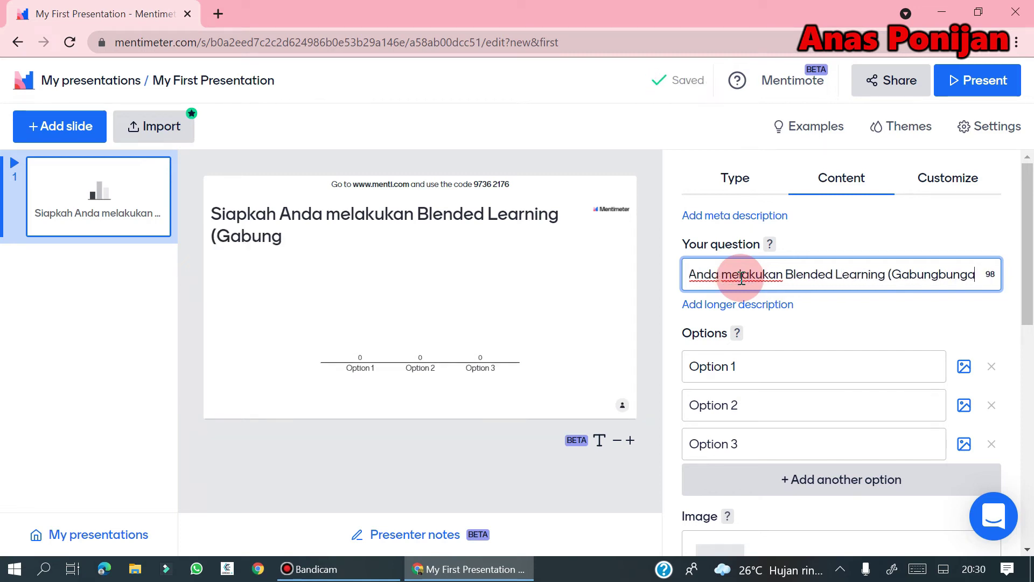
{"action": "key", "text": "BackSpace"}
{"action": "type", "text": "g"}
{"action": "key", "text": "BackSpace"}
{"action": "type", "text": "an P"}
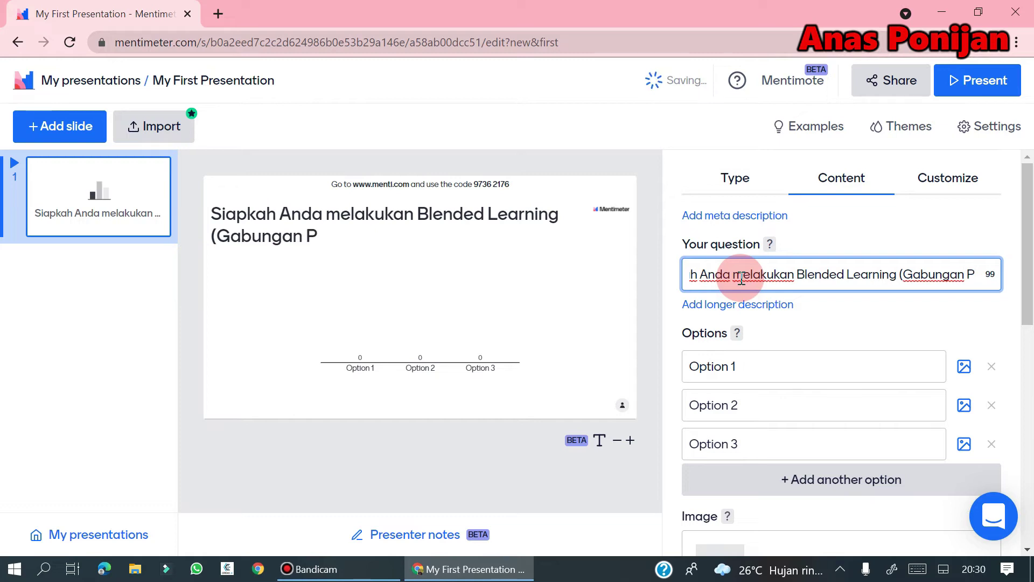
{"action": "type", "text": "TM dan PJJ)"}
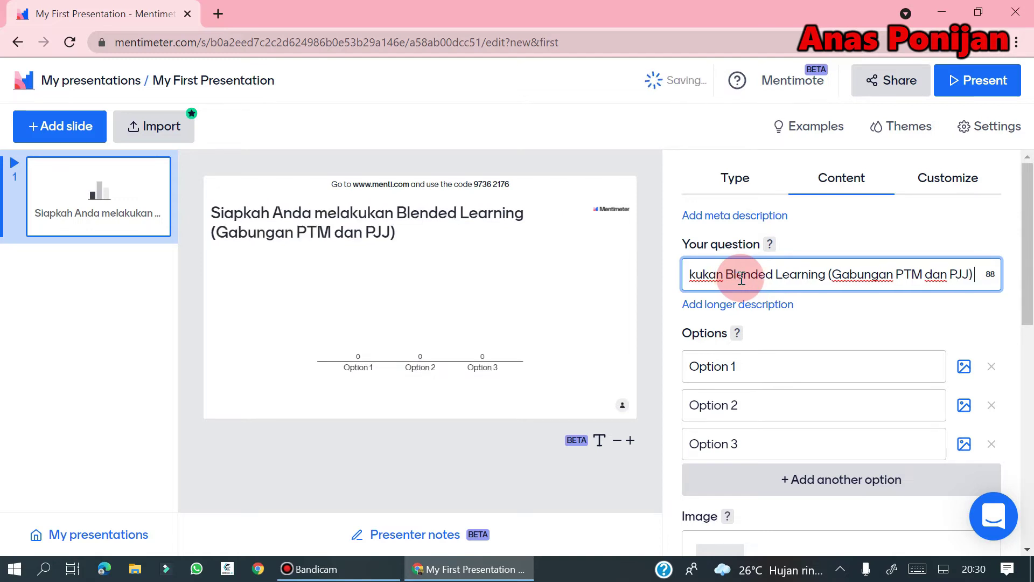
{"action": "type", "text": " ?"}
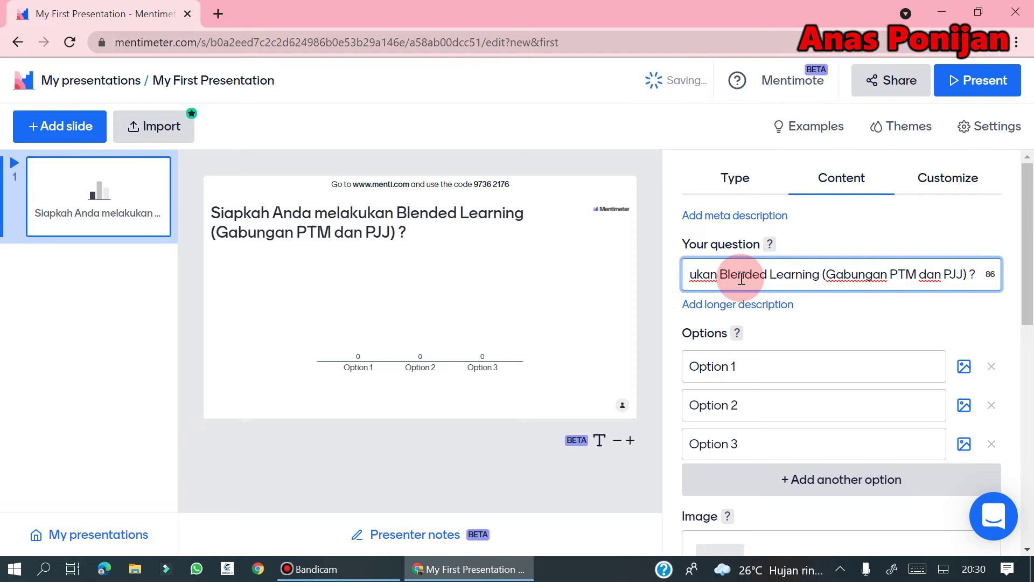
Name the first two answer options "Siaap" and "Tidak Siaap" and remove the third option.
{"action": "left_click", "coordinate": [714, 369]}
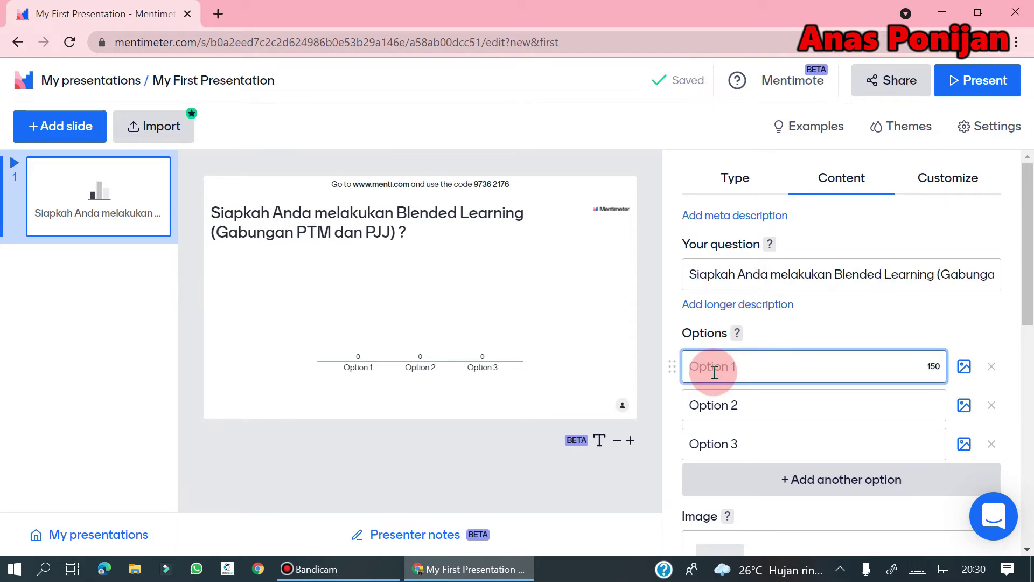
{"action": "type", "text": "Slaa"}
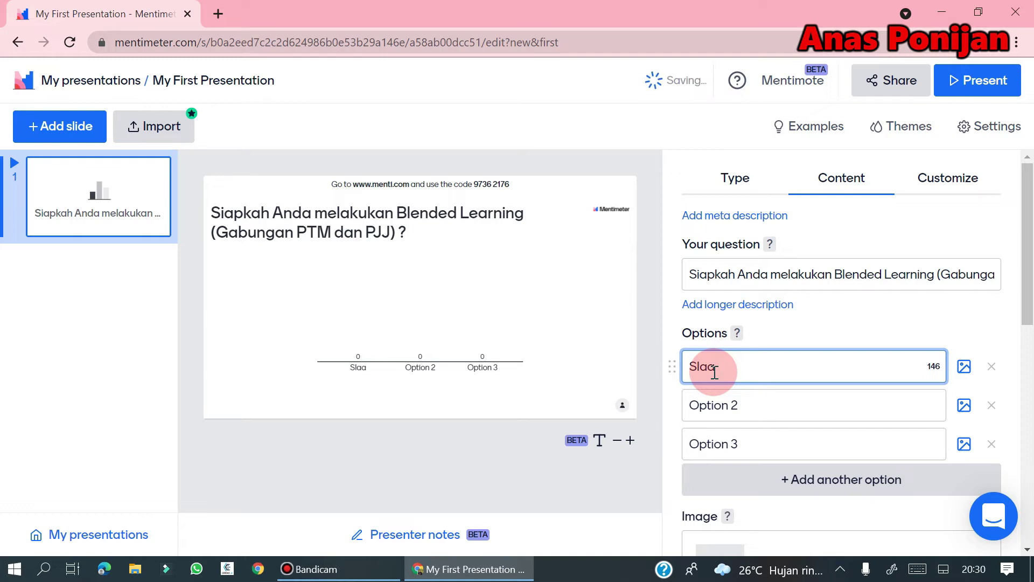
{"action": "key", "text": "BackSpace"}
{"action": "key", "text": "BackSpace"}
{"action": "key", "text": "BackSpace"}
{"action": "type", "text": "iaap"}
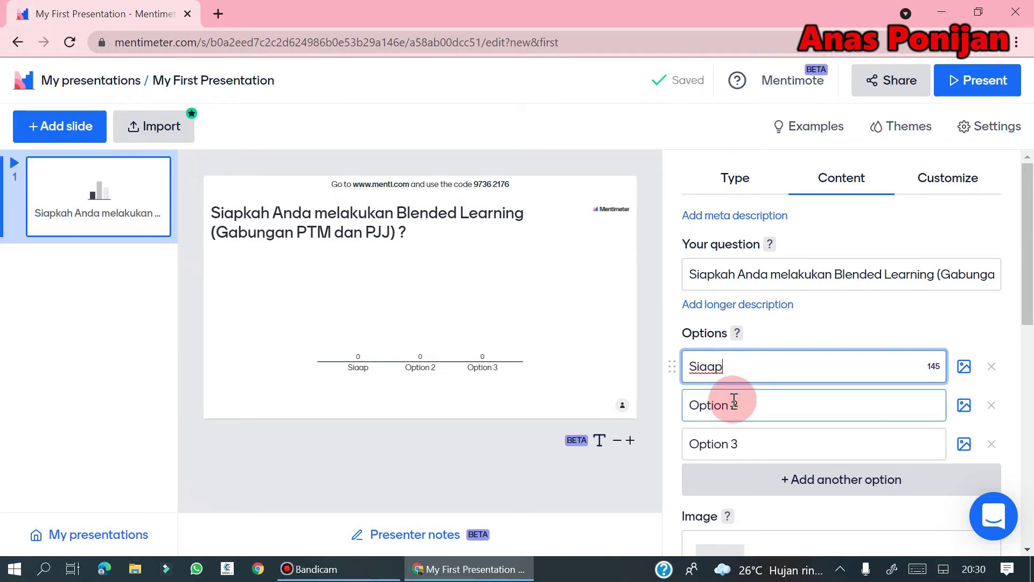
{"action": "left_click", "coordinate": [732, 403]}
{"action": "type", "text": "Tidak Siaap"}
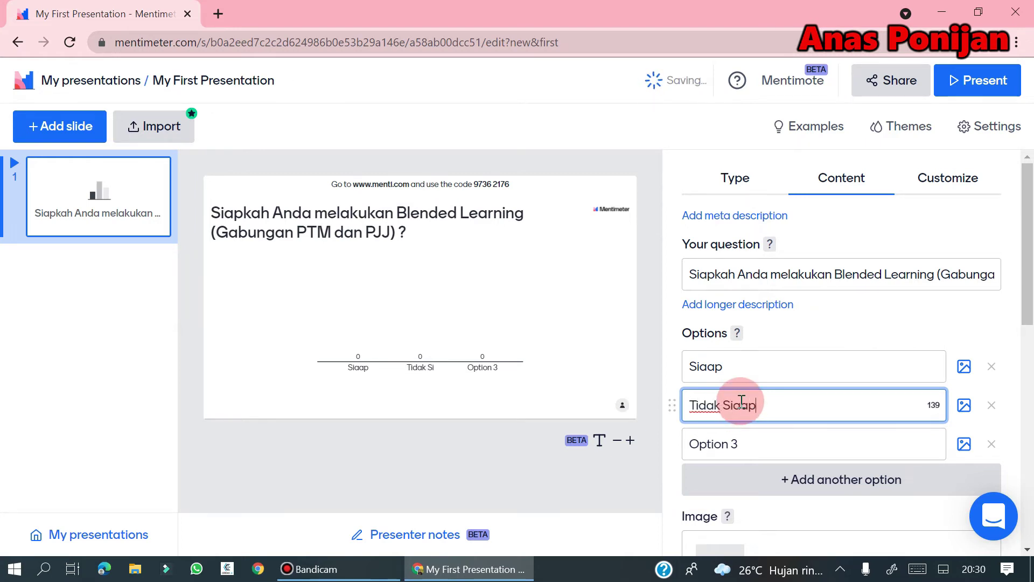
{"action": "left_click", "coordinate": [747, 443]}
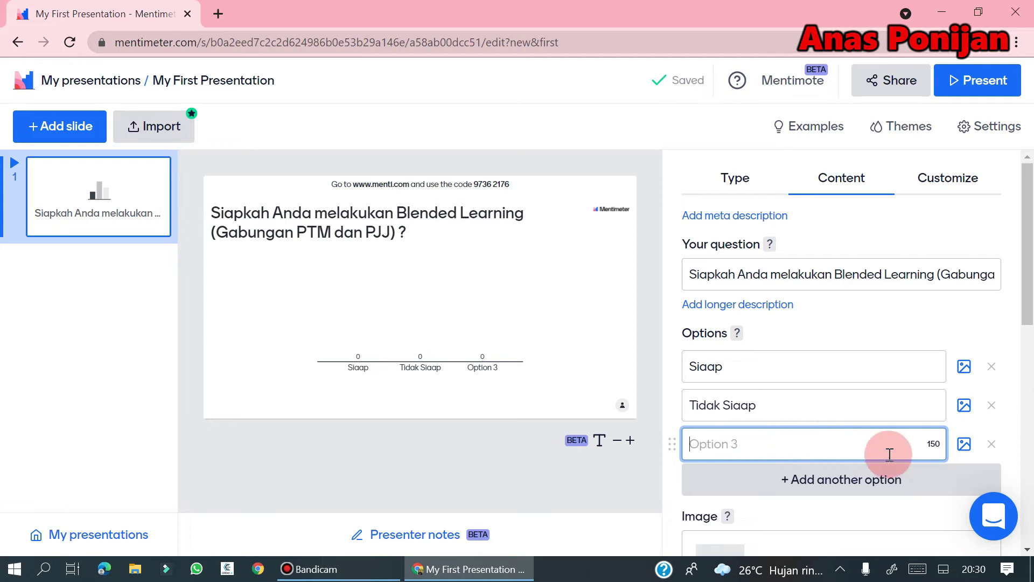
{"action": "left_click", "coordinate": [993, 448]}
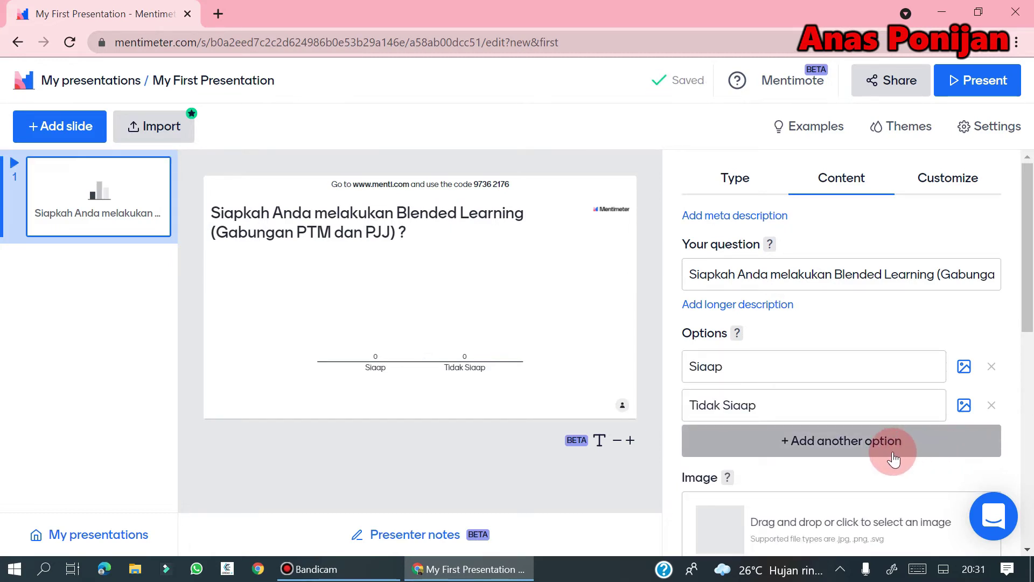
Add the GIF of the bearded wrestler clasping his hands to the "Siaap" option and save it.
{"action": "left_click", "coordinate": [972, 374]}
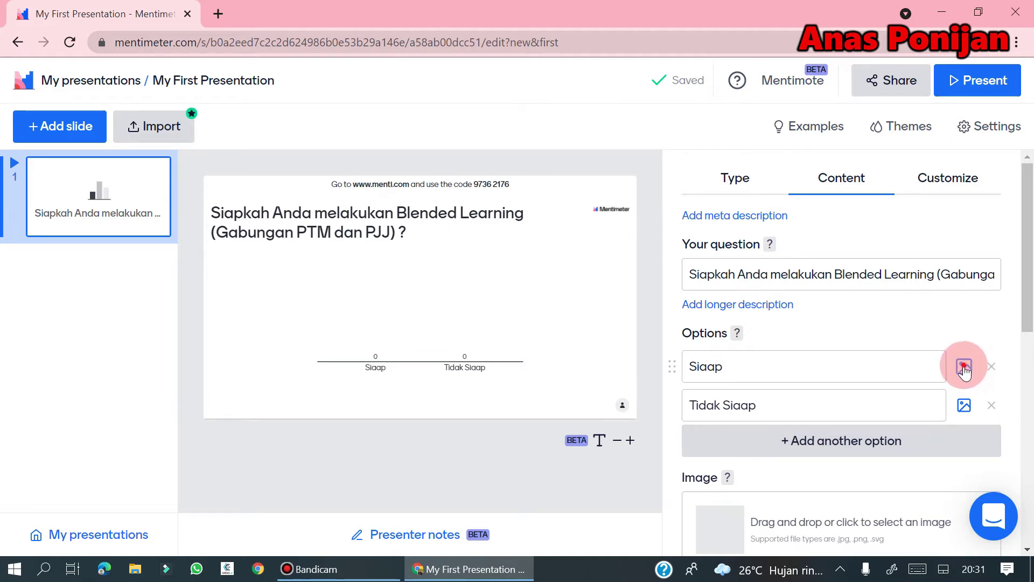
{"action": "left_click", "coordinate": [964, 371]}
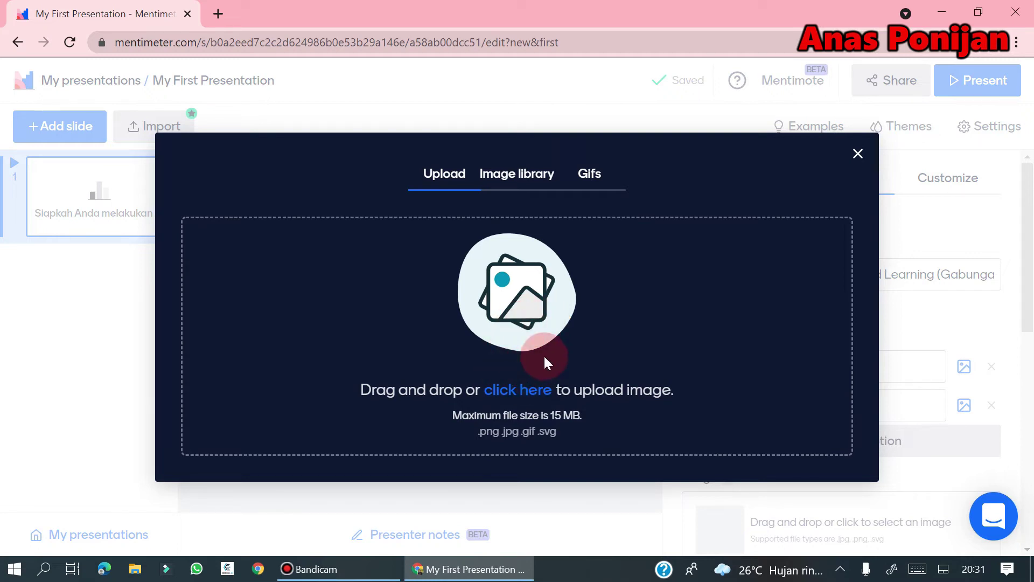
{"action": "left_click", "coordinate": [537, 180]}
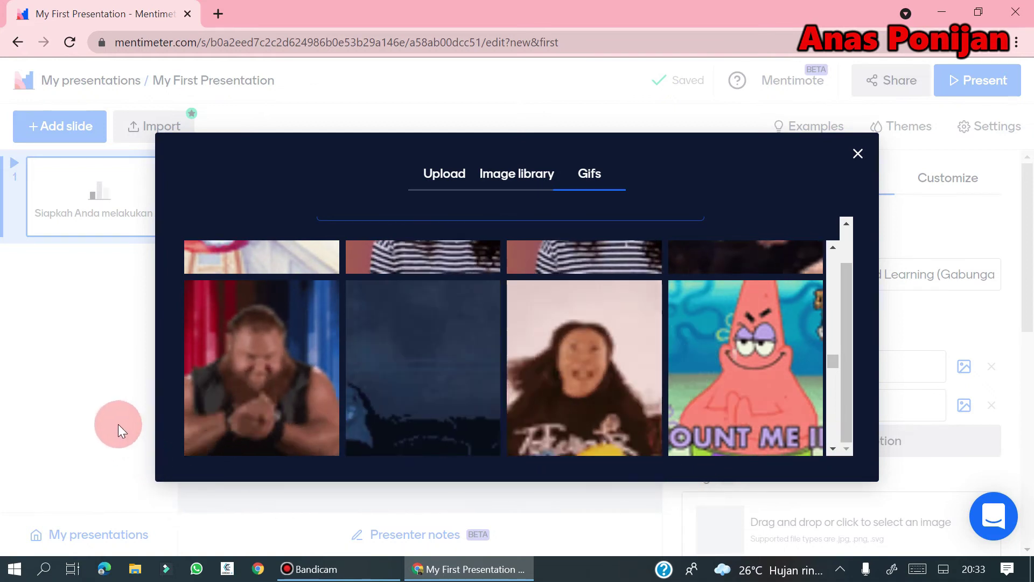
{"action": "left_click", "coordinate": [245, 380]}
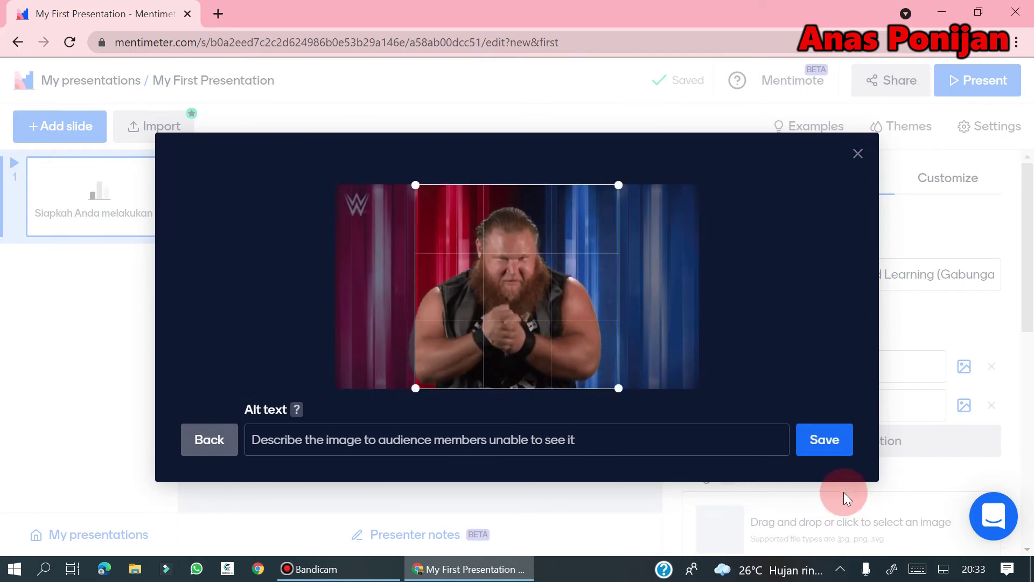
{"action": "left_click", "coordinate": [824, 440]}
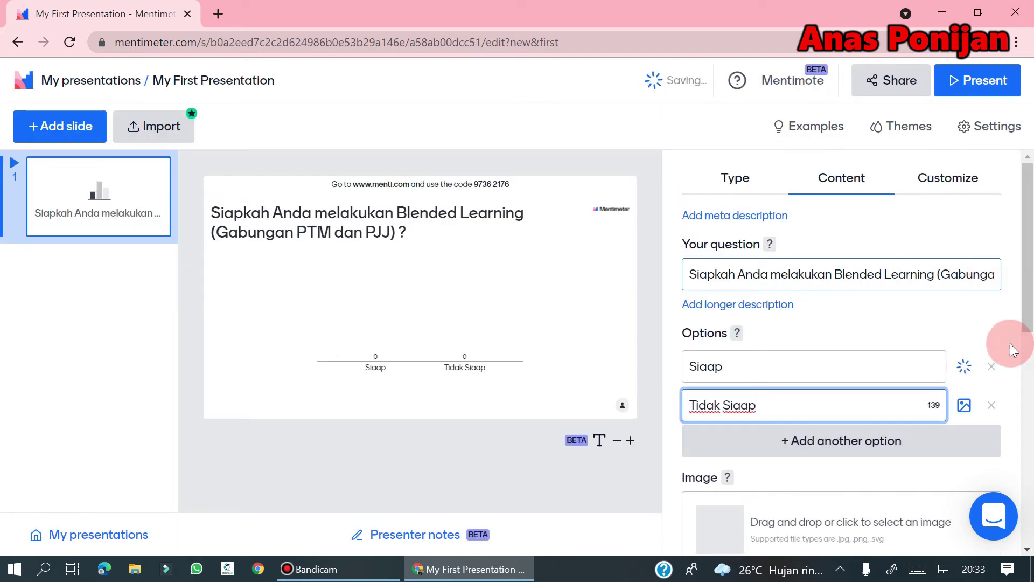
Add the GIF of the man in a dark shirt to the "Tidak Siaap" option, save it and close the image dialog.
{"action": "left_click", "coordinate": [964, 405]}
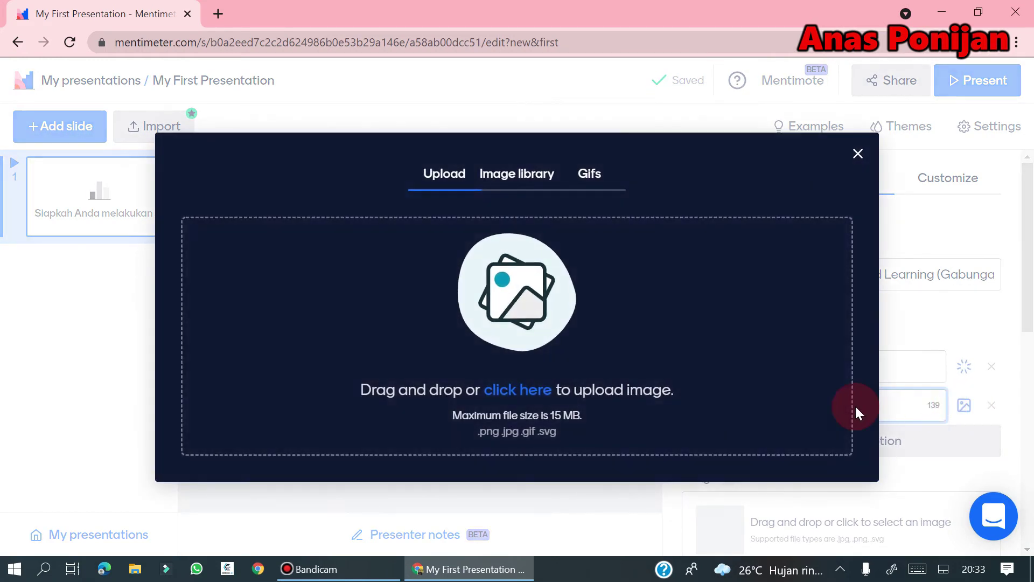
{"action": "left_click", "coordinate": [584, 184]}
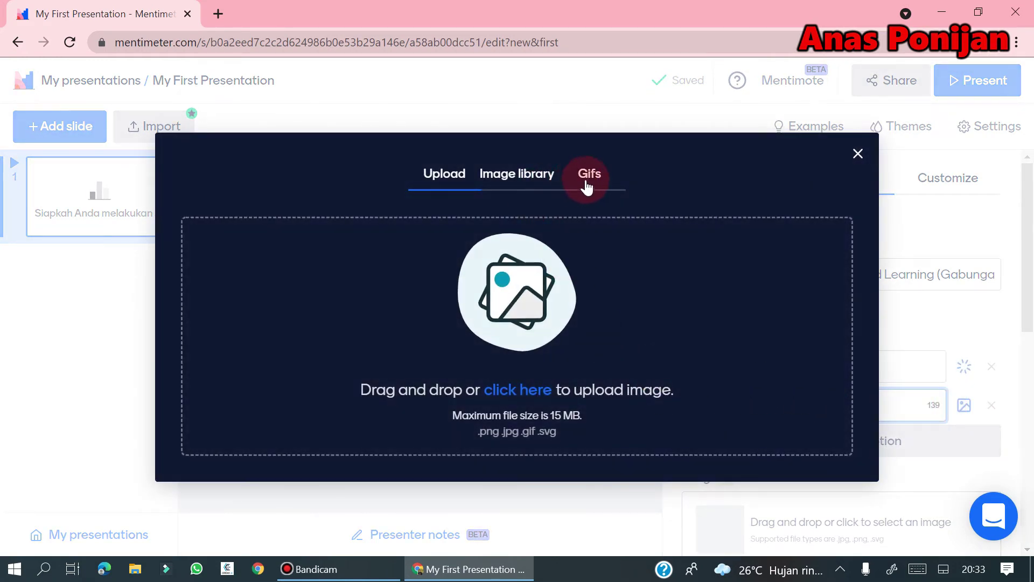
{"action": "left_click", "coordinate": [526, 245]}
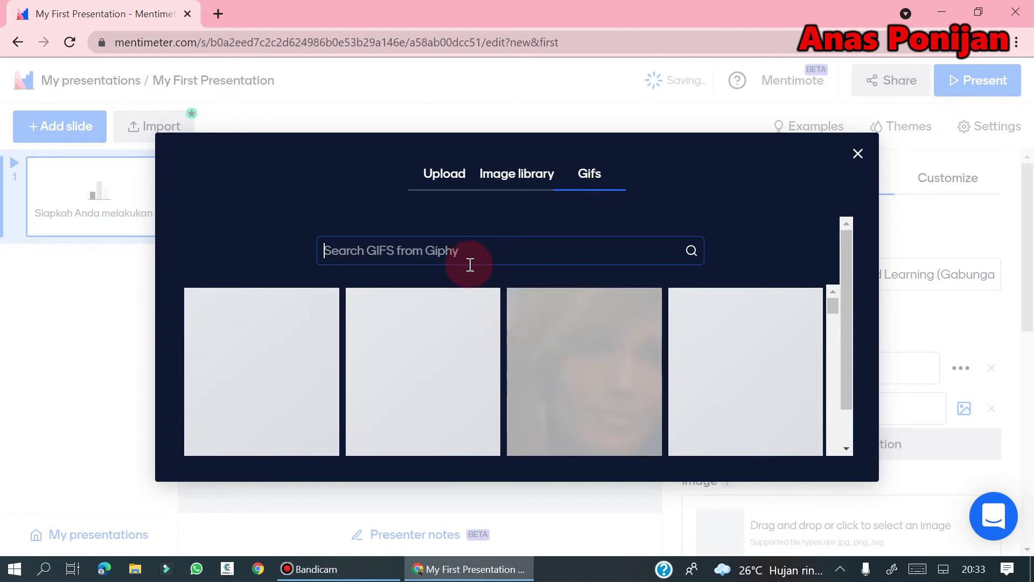
{"action": "left_click", "coordinate": [641, 423]}
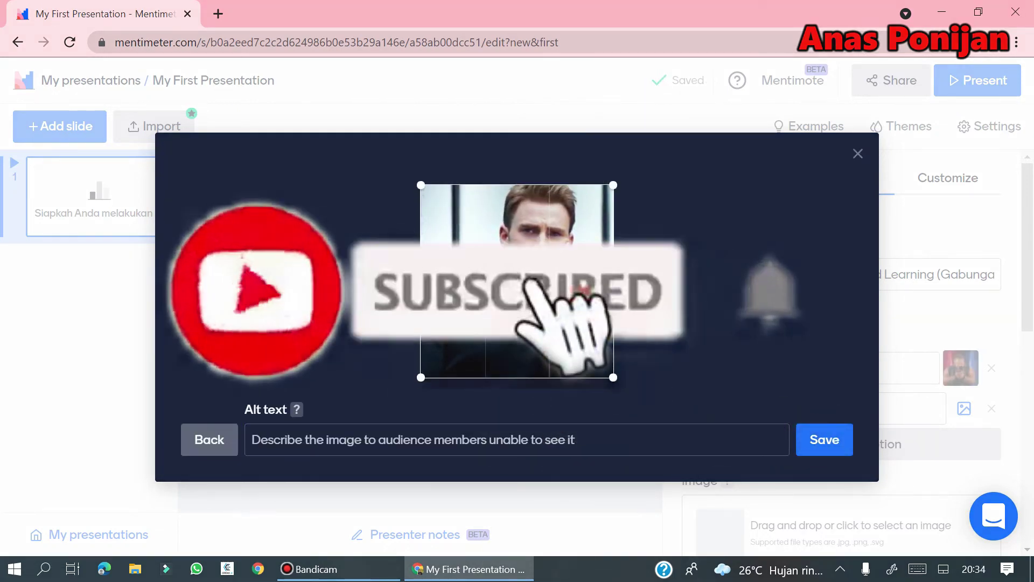
{"action": "left_click", "coordinate": [851, 451]}
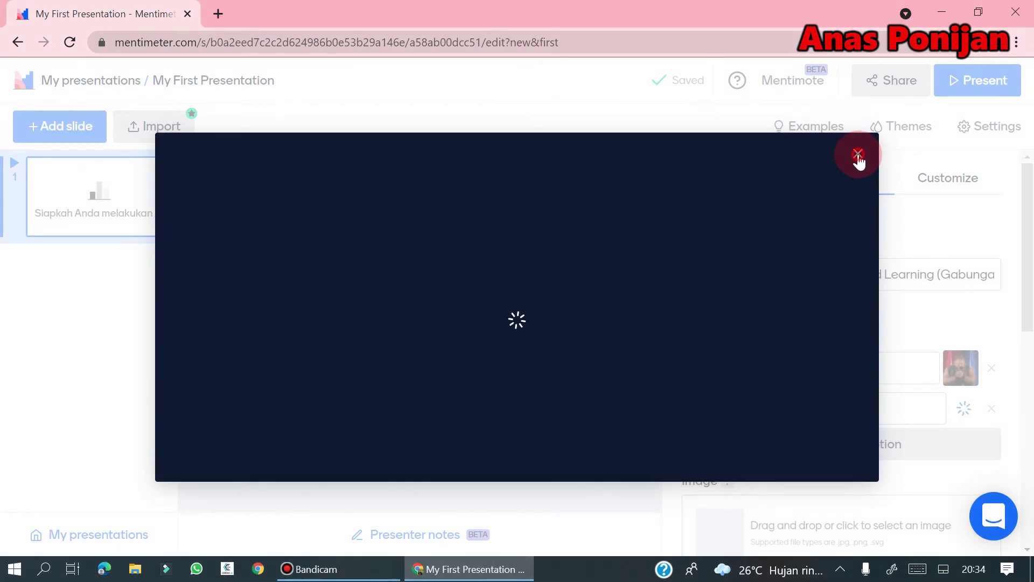
{"action": "left_click", "coordinate": [858, 155]}
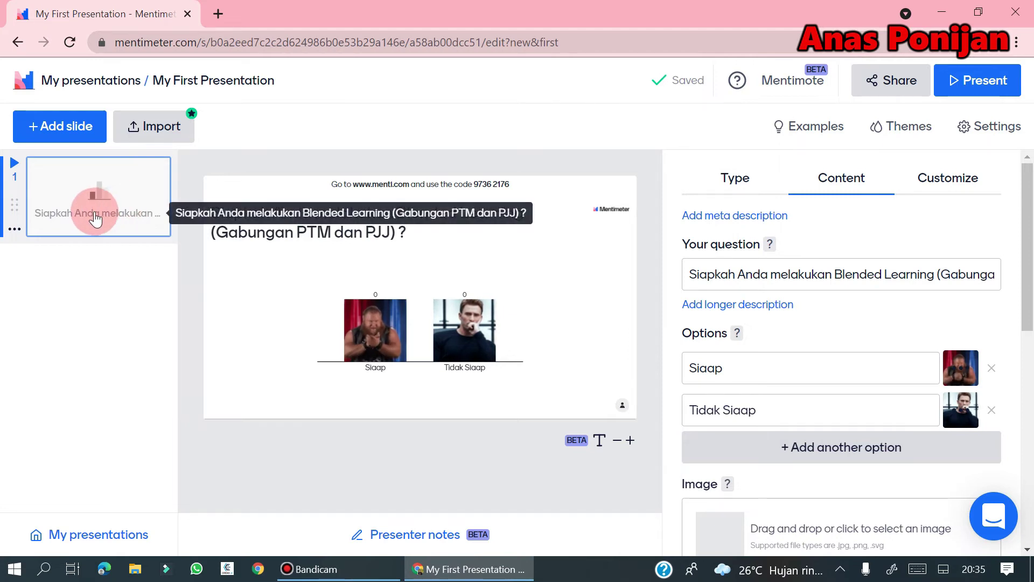
Add a second slide to the presentation with the Word Cloud question type.
{"action": "left_click", "coordinate": [74, 136]}
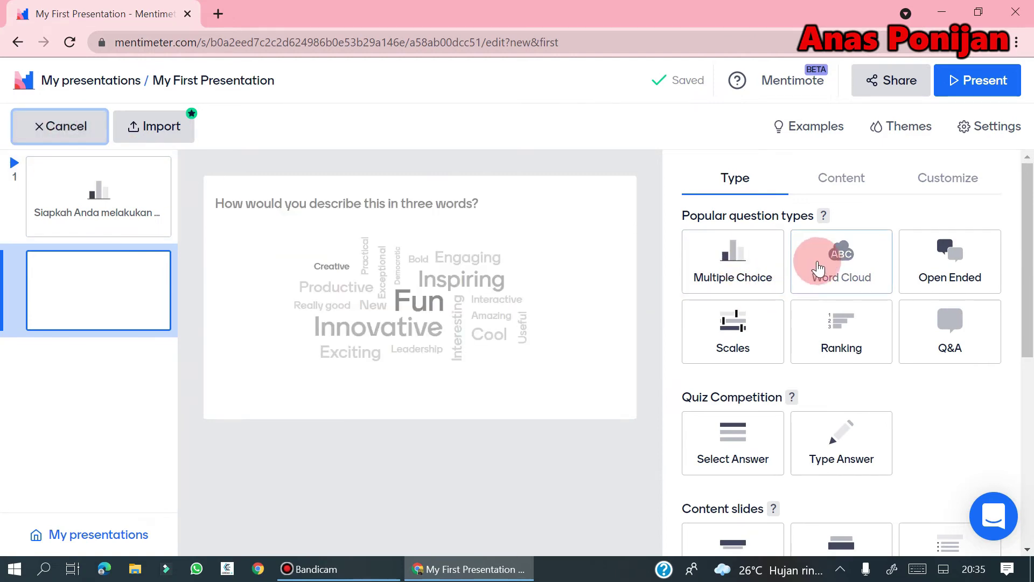
{"action": "left_click", "coordinate": [818, 266]}
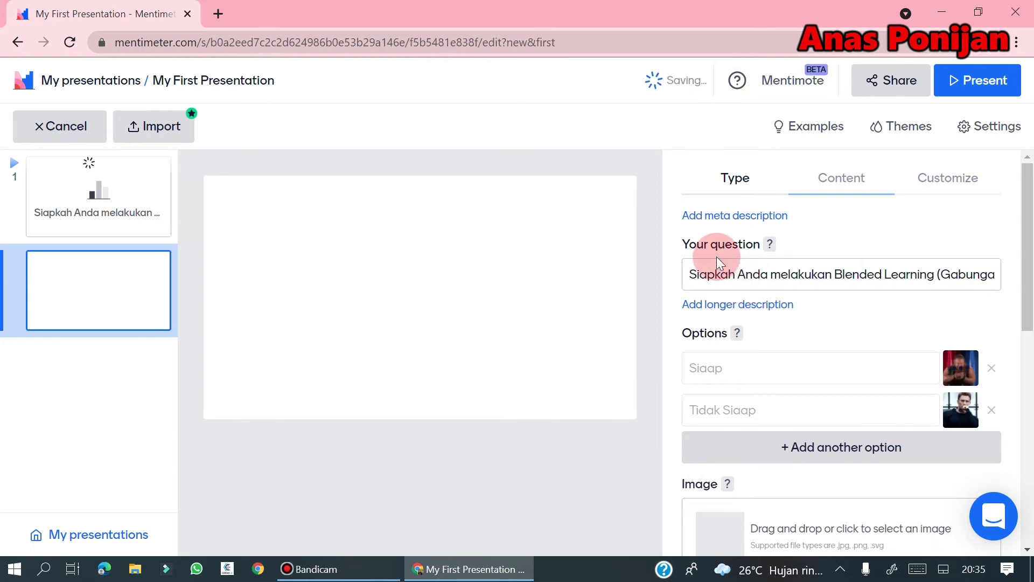
Set the word cloud slide's question to "Apa yang saudara siapkan ?".
{"action": "left_click", "coordinate": [756, 276]}
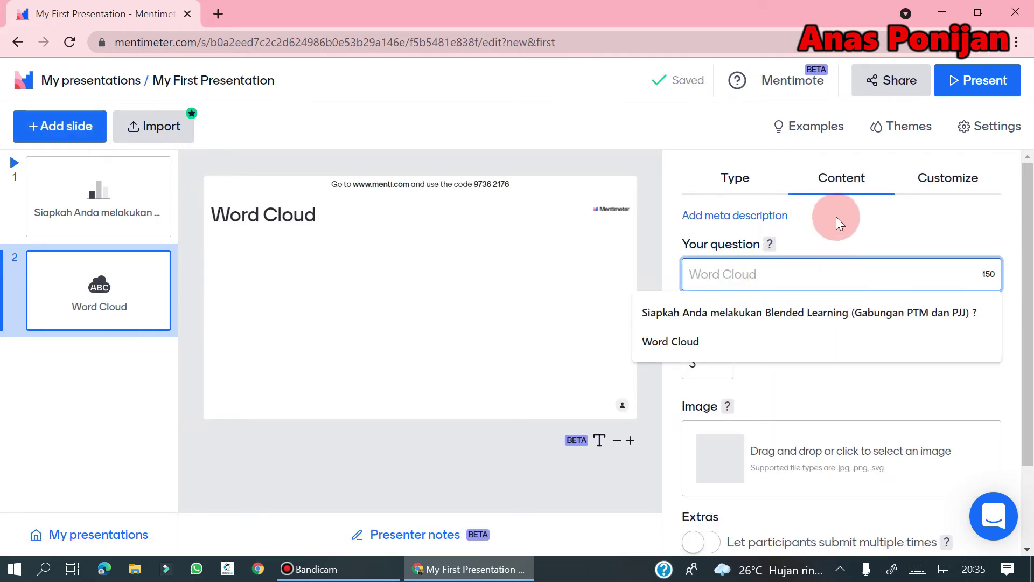
{"action": "type", "text": "Apa"}
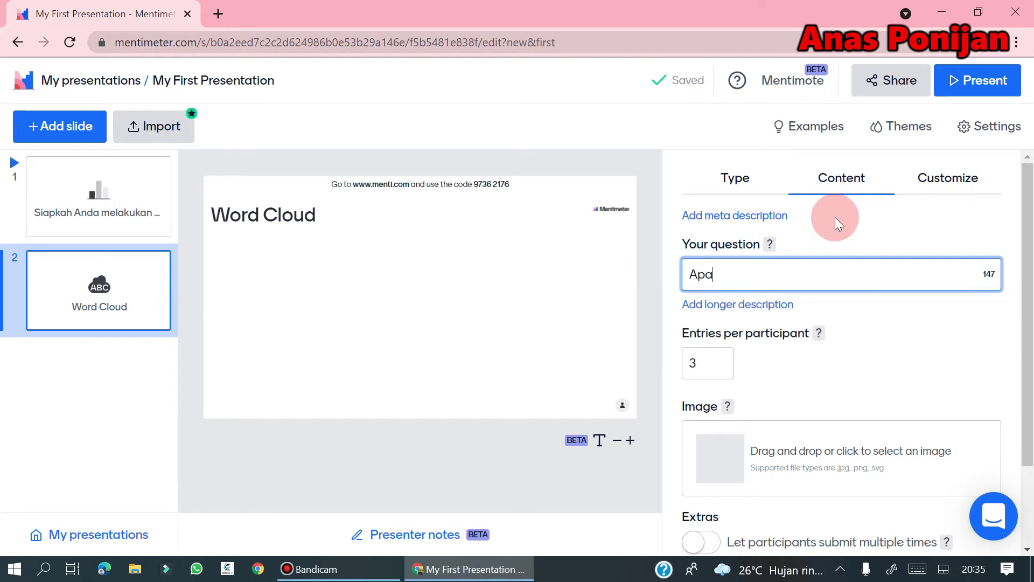
{"action": "type", "text": " yang sau"}
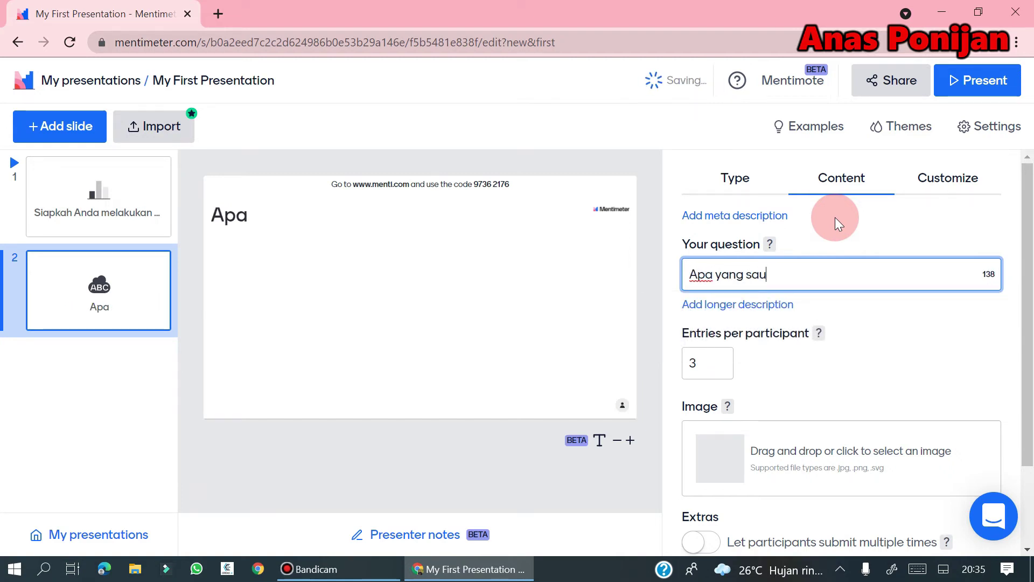
{"action": "type", "text": "dara sia"}
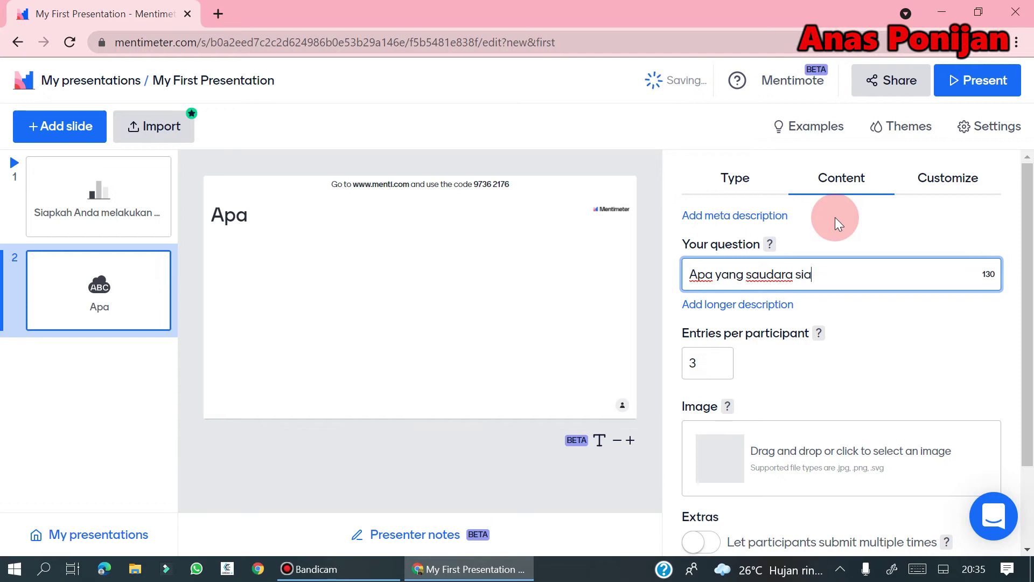
{"action": "type", "text": "pkan "}
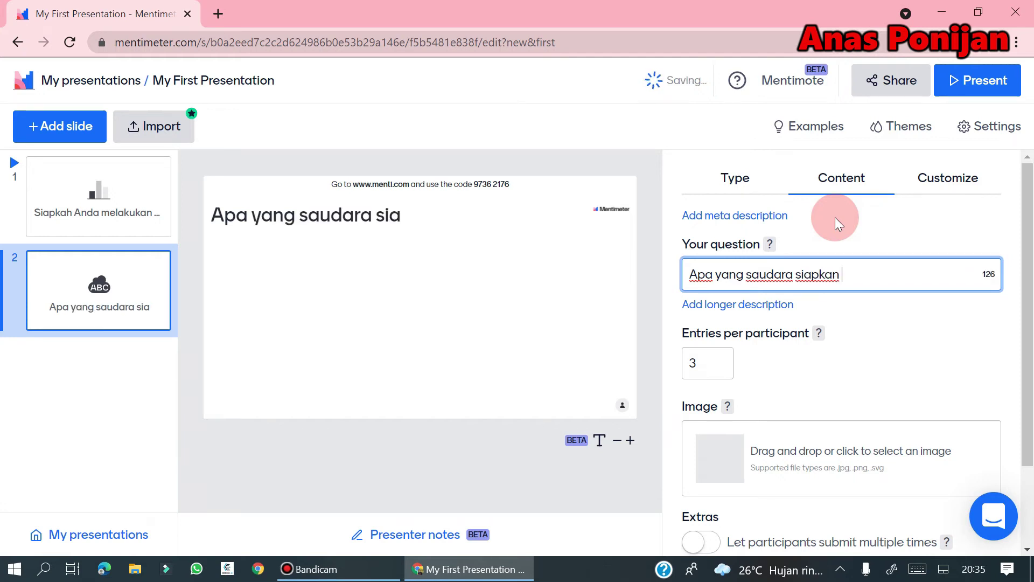
{"action": "type", "text": "?"}
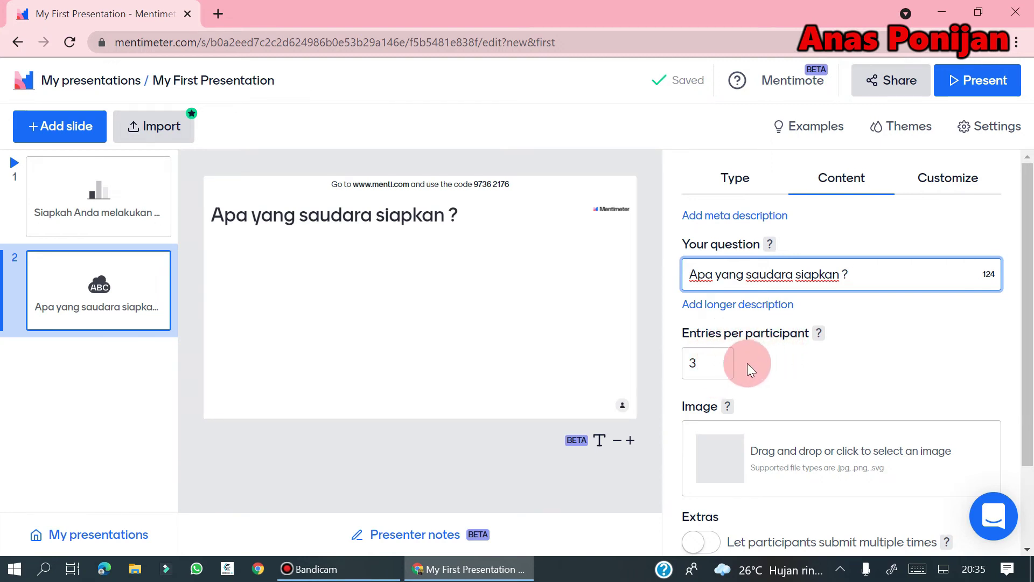
Set the word cloud's entries per participant to 1 and let participants submit multiple times.
{"action": "left_click", "coordinate": [720, 360]}
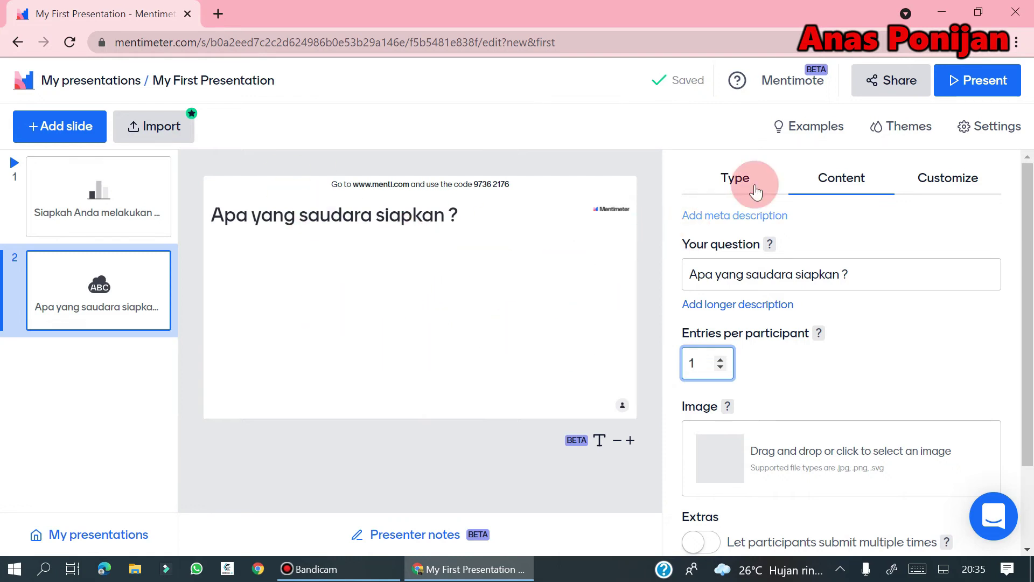
{"action": "left_click_drag", "start_coordinate": [1024, 229], "coordinate": [1031, 290]}
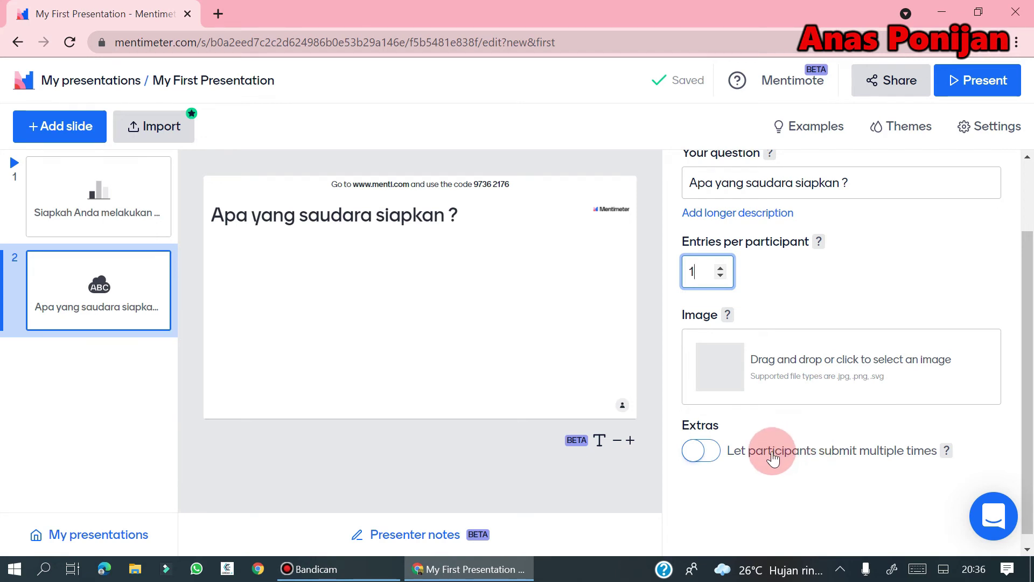
{"action": "left_click", "coordinate": [709, 462]}
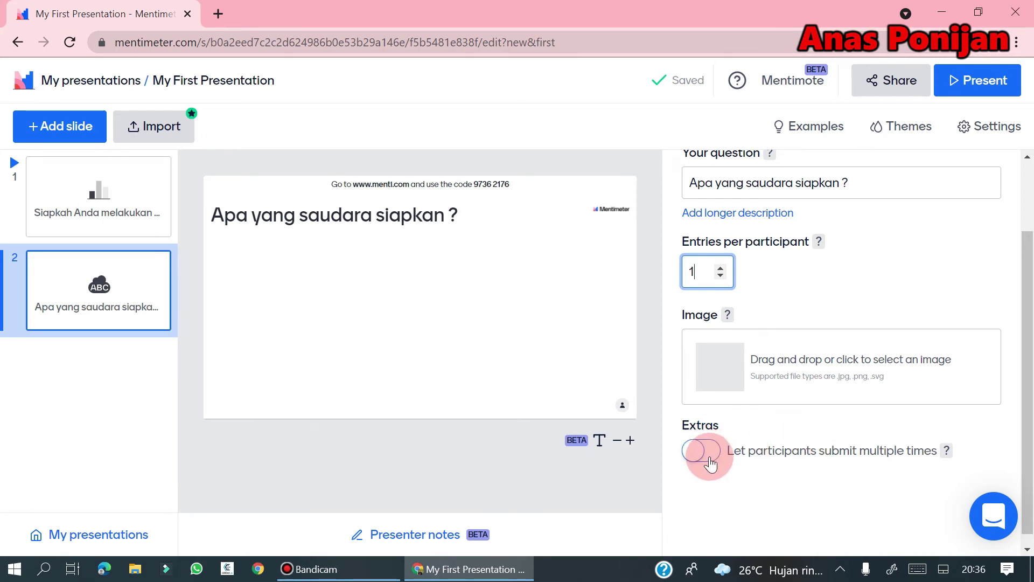
{"action": "left_click", "coordinate": [709, 461]}
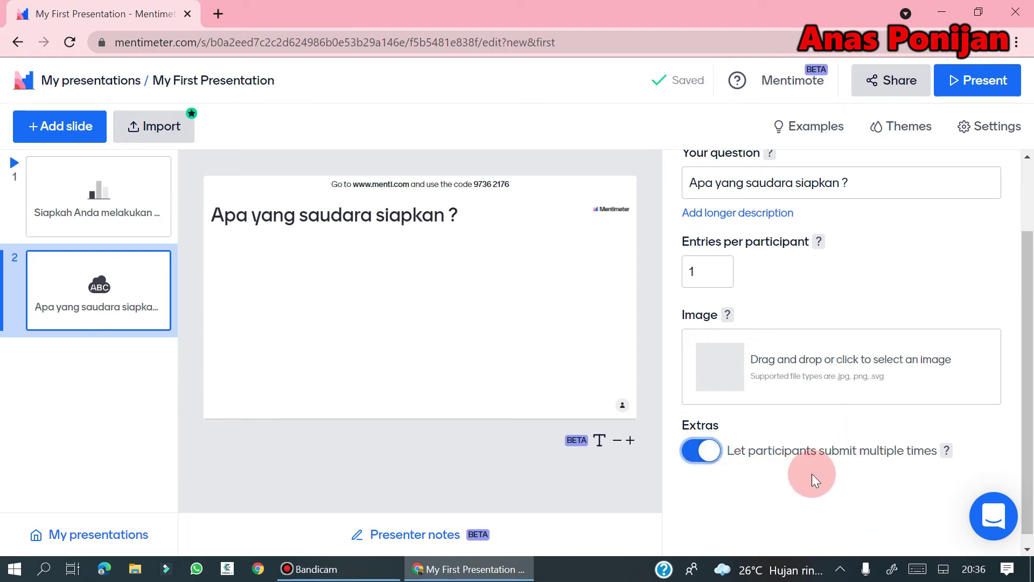
{"action": "scroll", "coordinate": [818, 479], "scroll_direction": "down", "scroll_amount": 1}
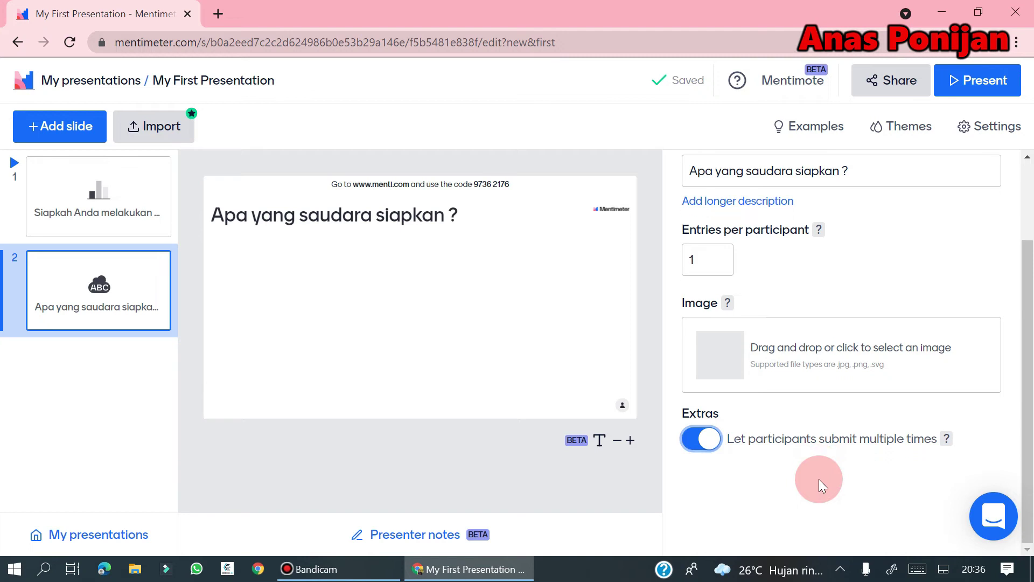
{"action": "left_click", "coordinate": [758, 437]}
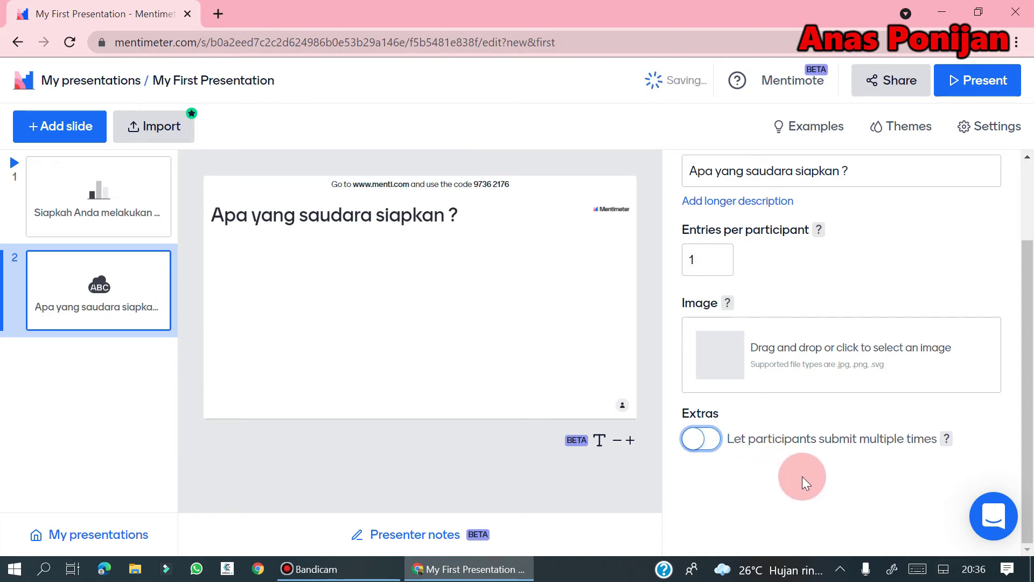
{"action": "left_click", "coordinate": [766, 441]}
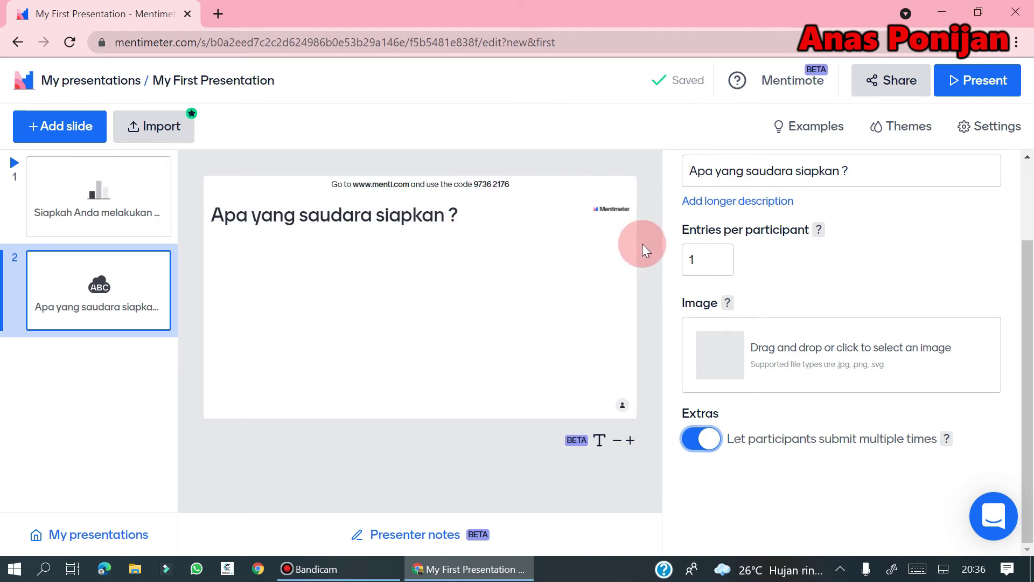
Open the presentation's sharing options and copy the voting link.
{"action": "left_click", "coordinate": [894, 80]}
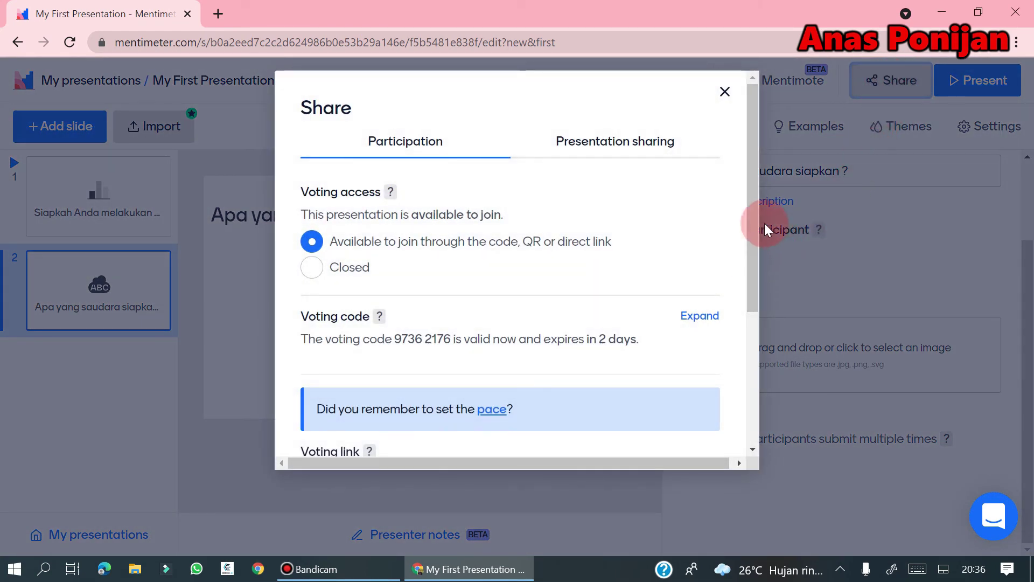
{"action": "left_click_drag", "start_coordinate": [752, 198], "coordinate": [747, 358]}
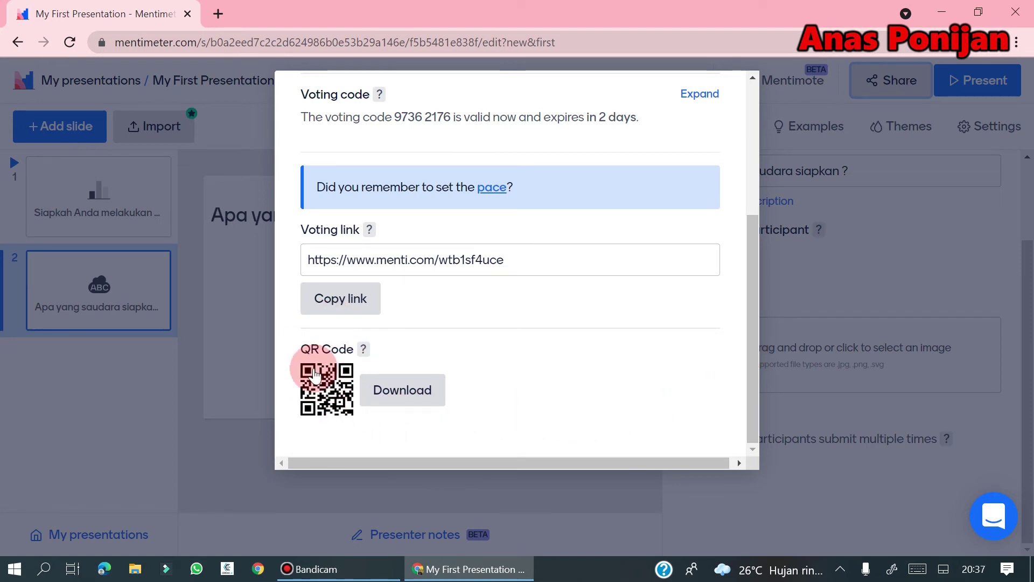
{"action": "left_click", "coordinate": [360, 306]}
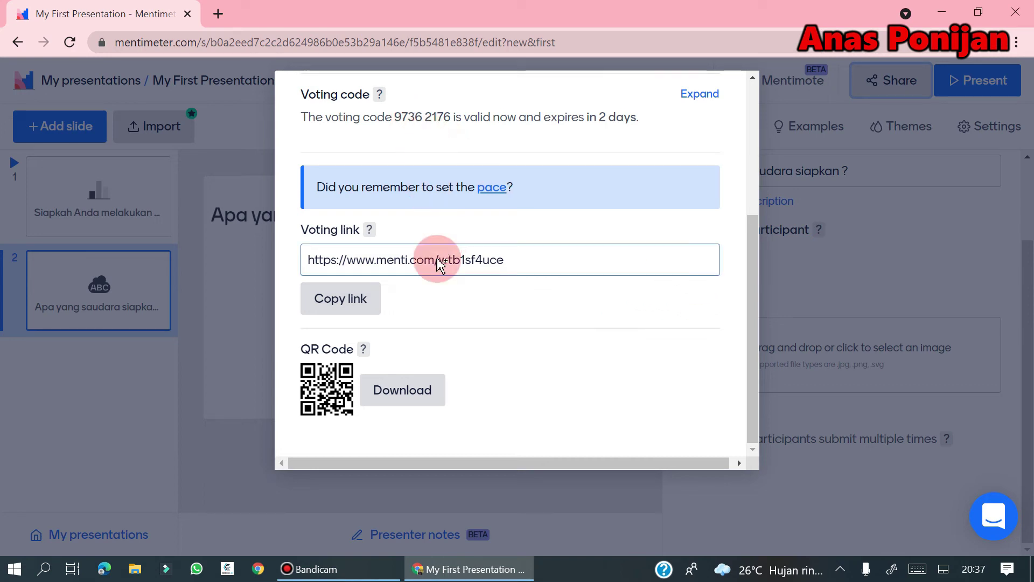
{"action": "left_click", "coordinate": [353, 311]}
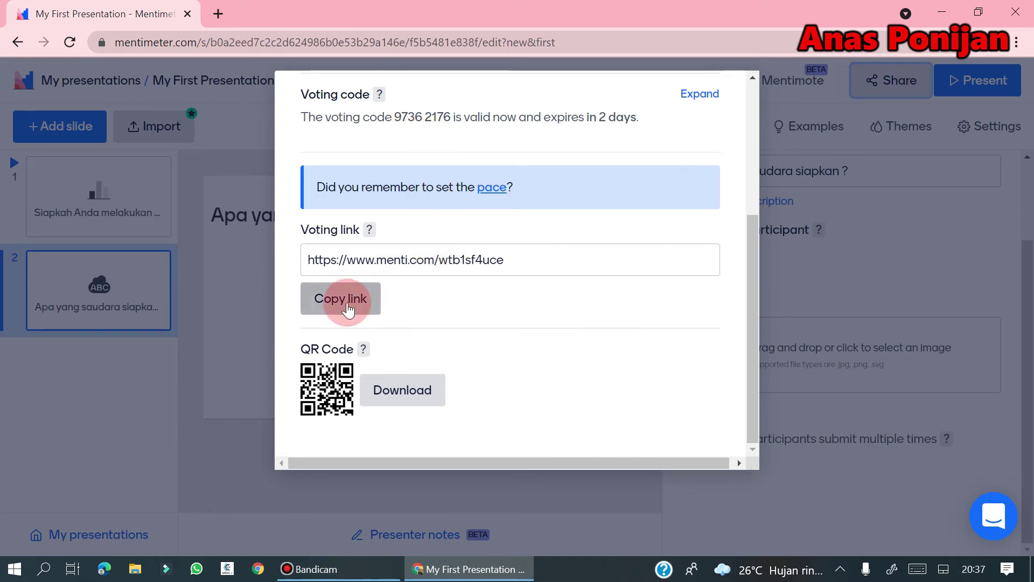
{"action": "left_click", "coordinate": [348, 309]}
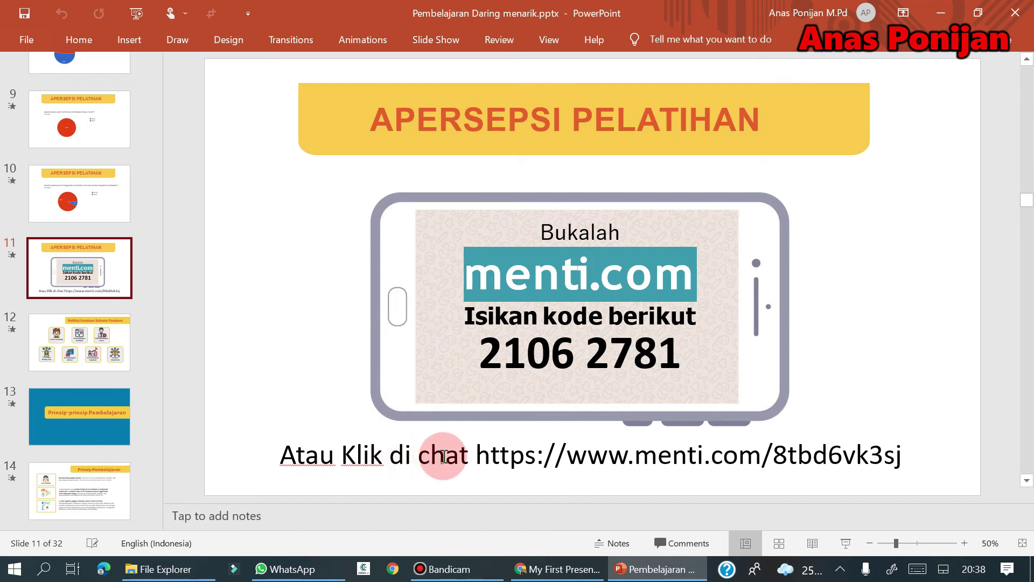
In the PowerPoint deck, replace the menti.com link after "Atau Klik di chat" on slide 11 with the copied voting link.
{"action": "left_click_drag", "start_coordinate": [475, 452], "coordinate": [866, 454]}
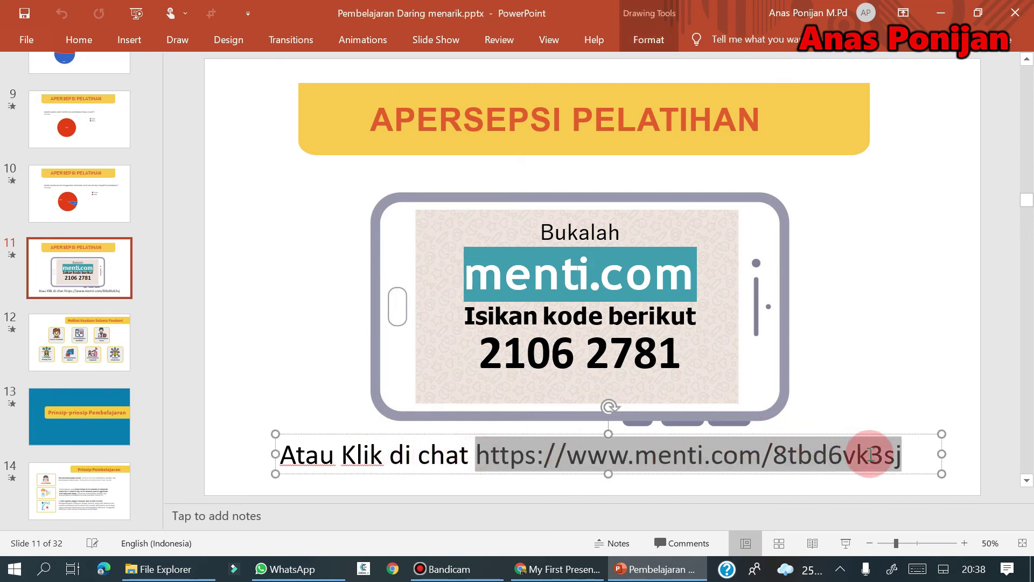
{"action": "right_click", "coordinate": [654, 458]}
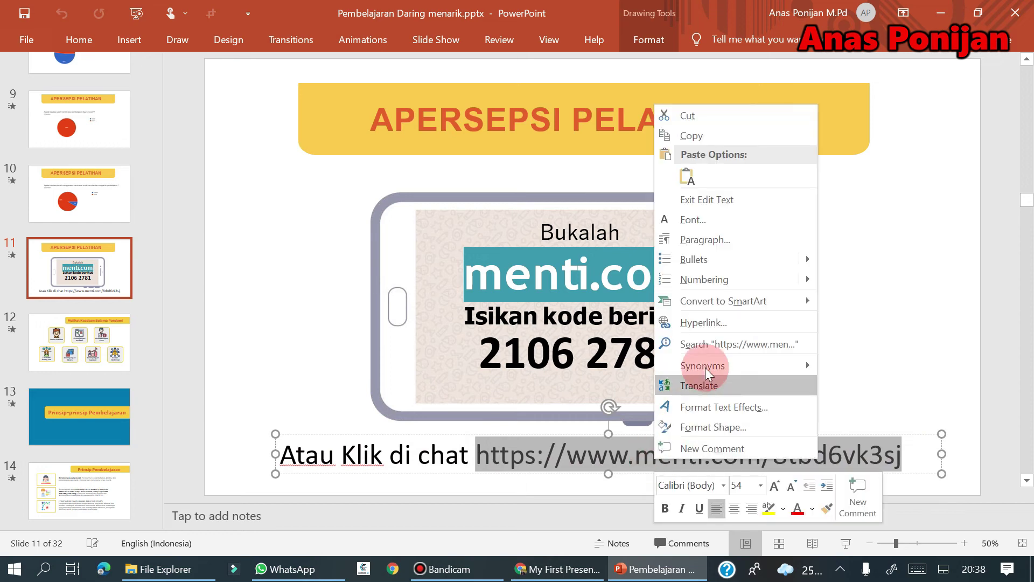
{"action": "left_click", "coordinate": [695, 178]}
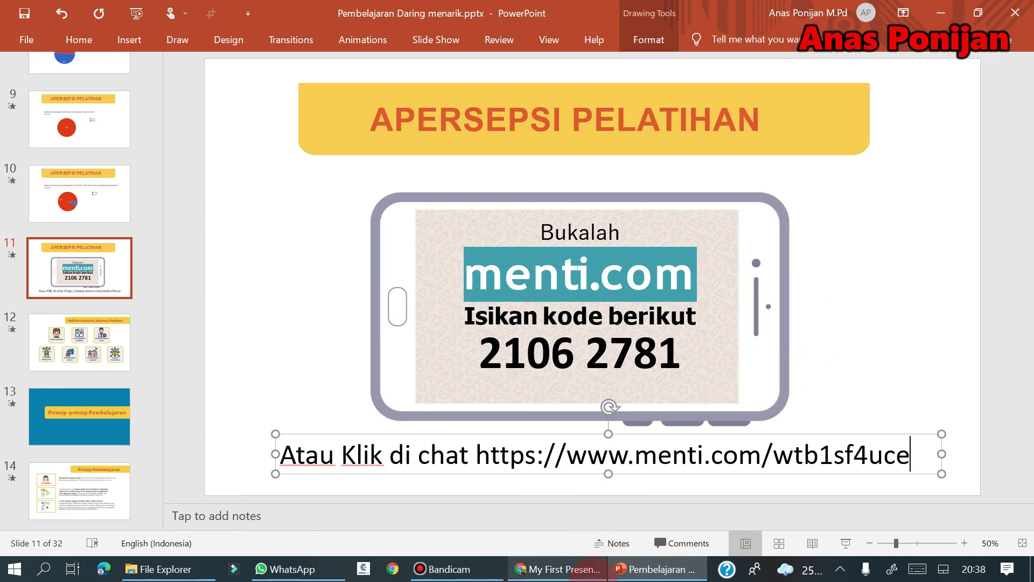
Switch back to Mentimeter in the browser and copy the voting code from the sharing options.
{"action": "left_click", "coordinate": [563, 576]}
{"action": "left_click", "coordinate": [516, 249]}
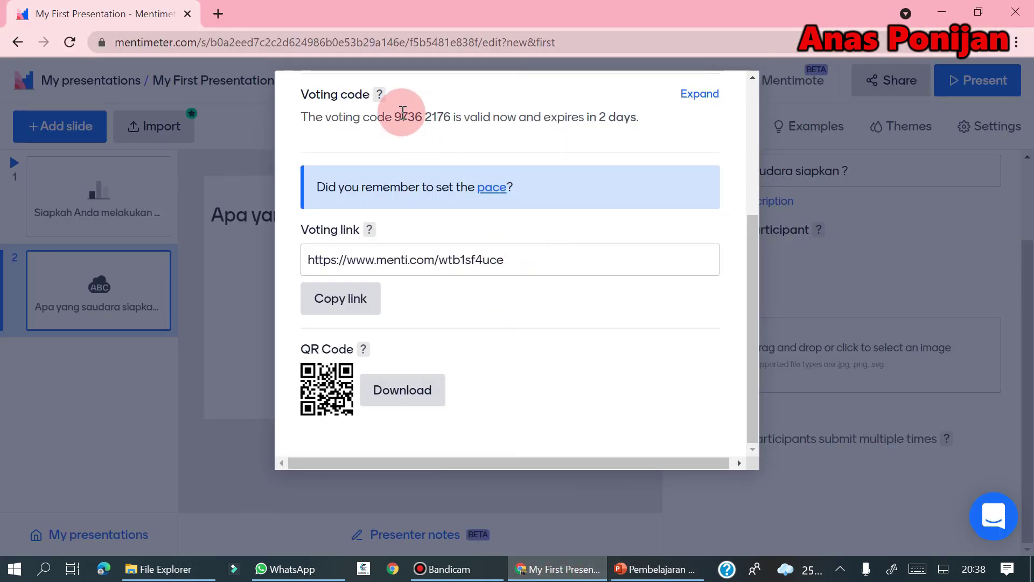
{"action": "left_click_drag", "start_coordinate": [394, 116], "coordinate": [448, 114]}
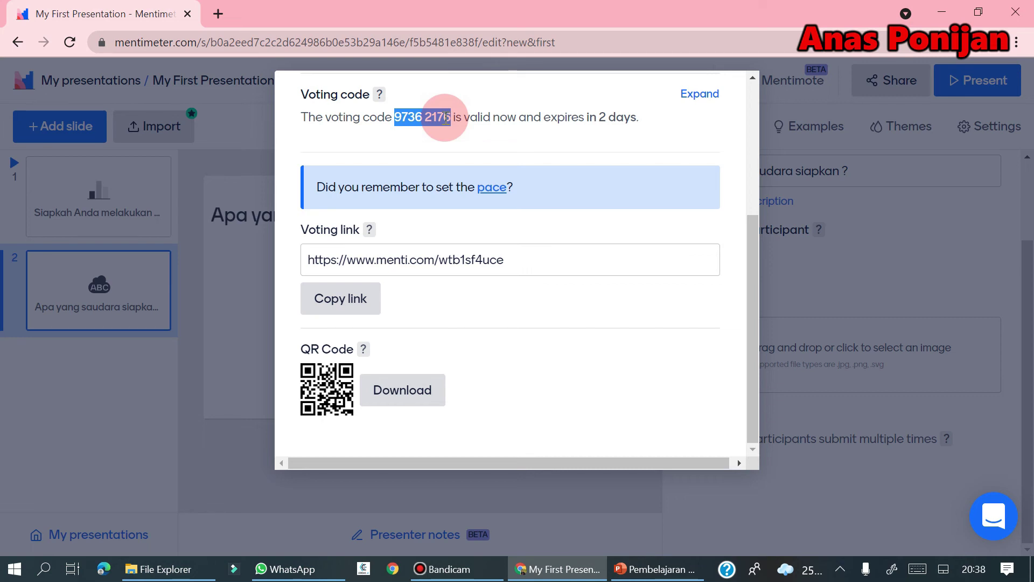
{"action": "right_click", "coordinate": [414, 127]}
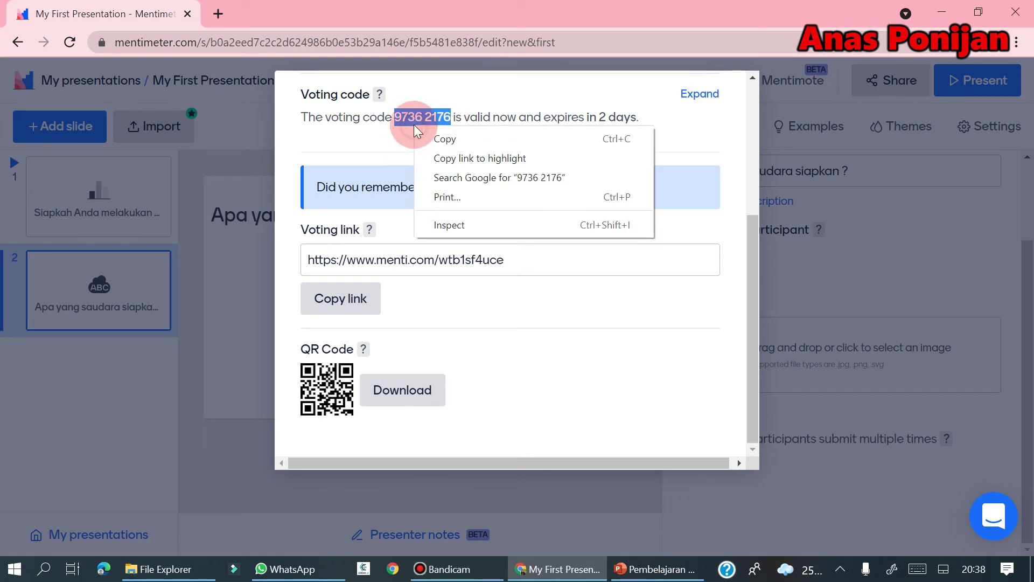
{"action": "left_click", "coordinate": [443, 139]}
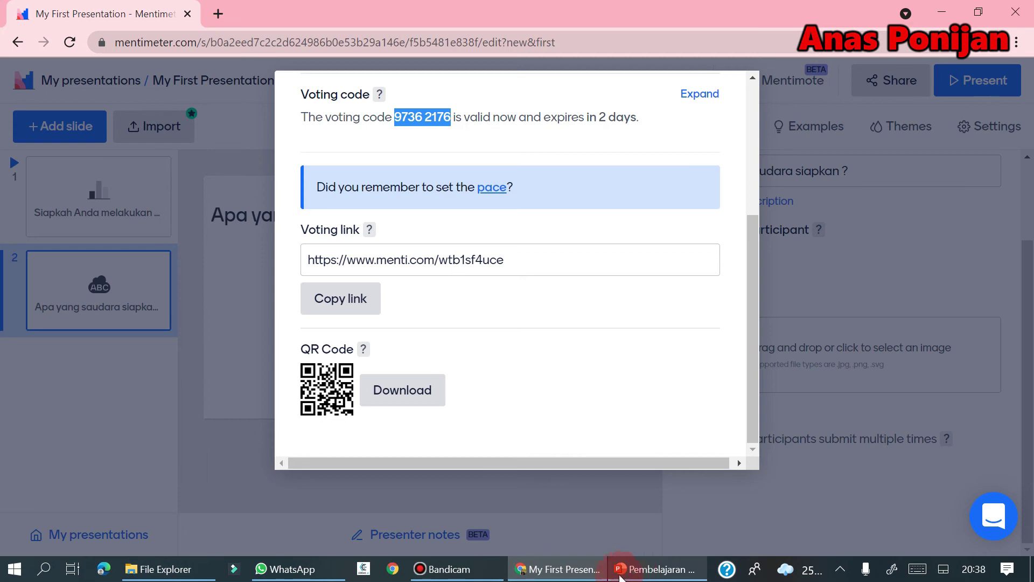
Return to PowerPoint and replace the code under "Isikan kode berikut" on slide 11 with the copied voting code, using the destination theme.
{"action": "left_click", "coordinate": [645, 569]}
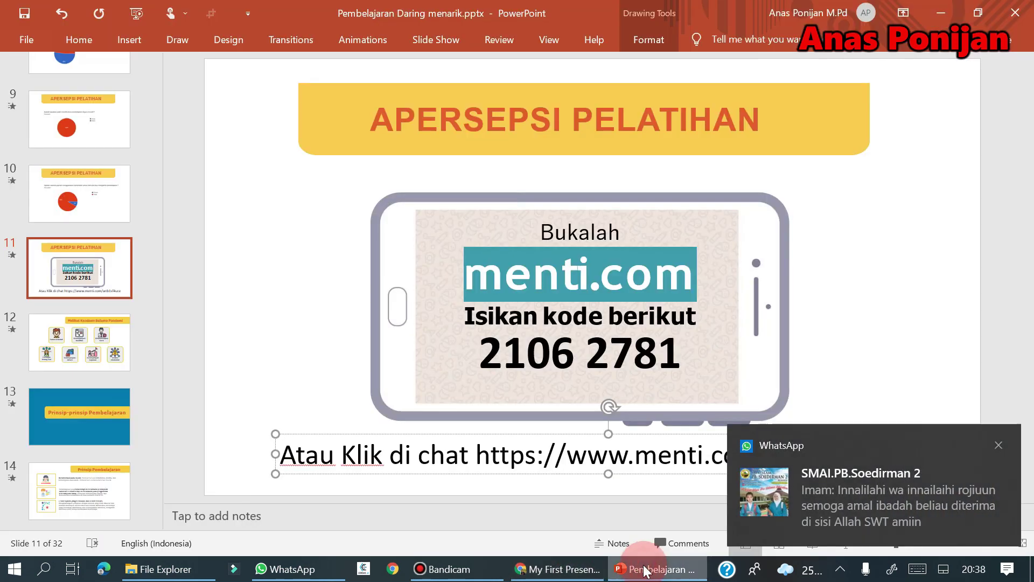
{"action": "left_click_drag", "start_coordinate": [492, 359], "coordinate": [637, 370]}
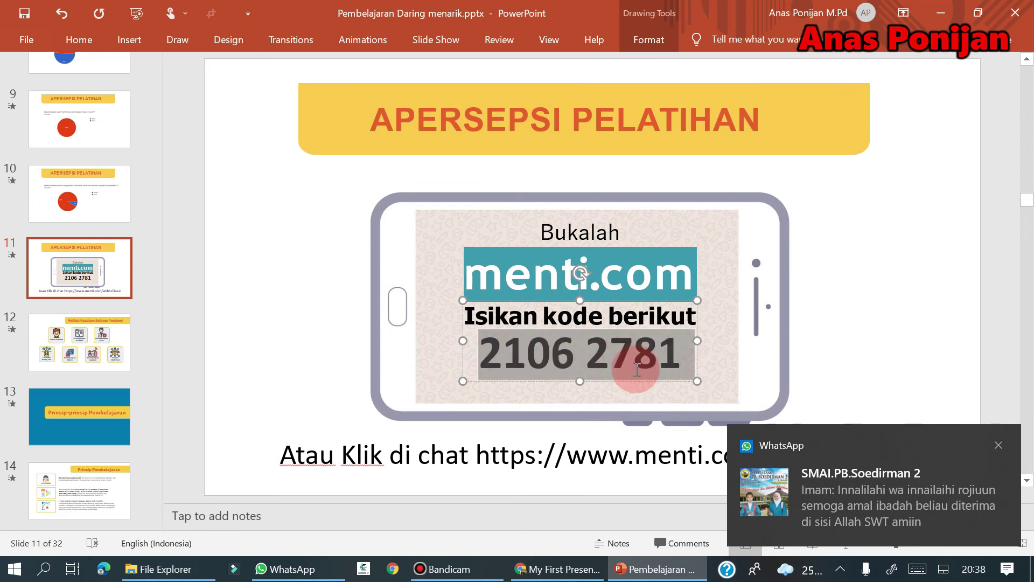
{"action": "right_click", "coordinate": [606, 346]}
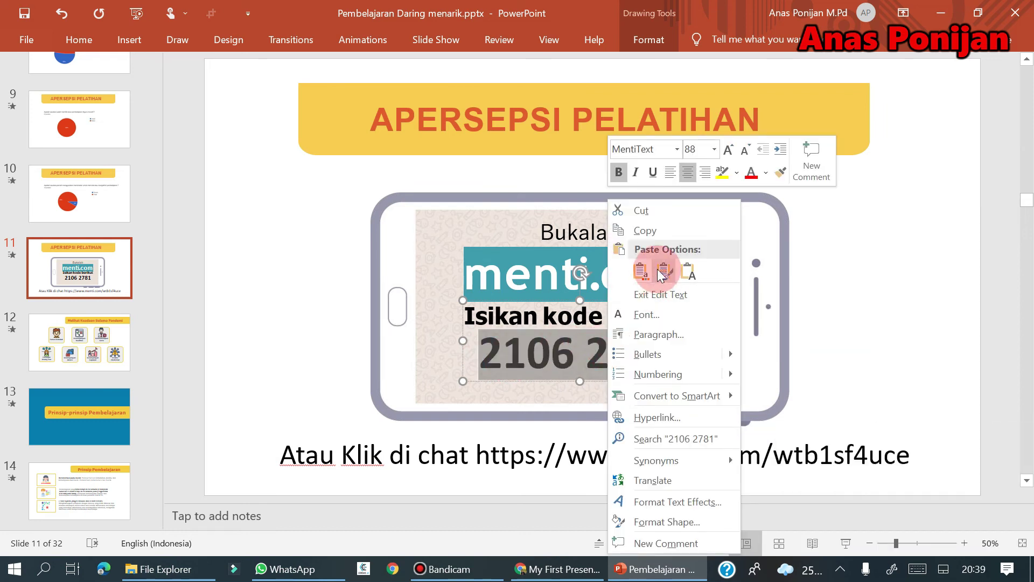
{"action": "left_click", "coordinate": [661, 272]}
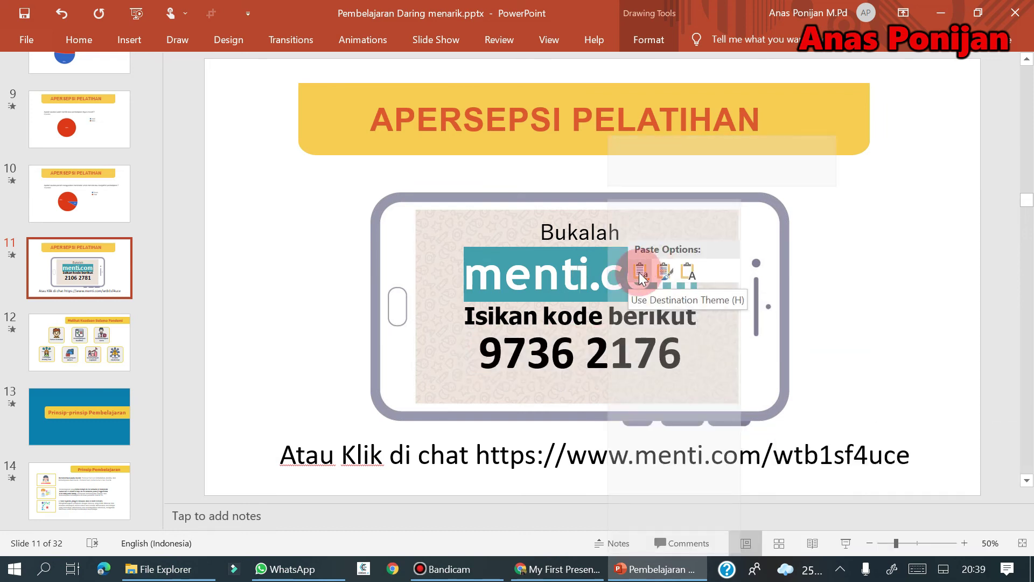
{"action": "left_click", "coordinate": [639, 272]}
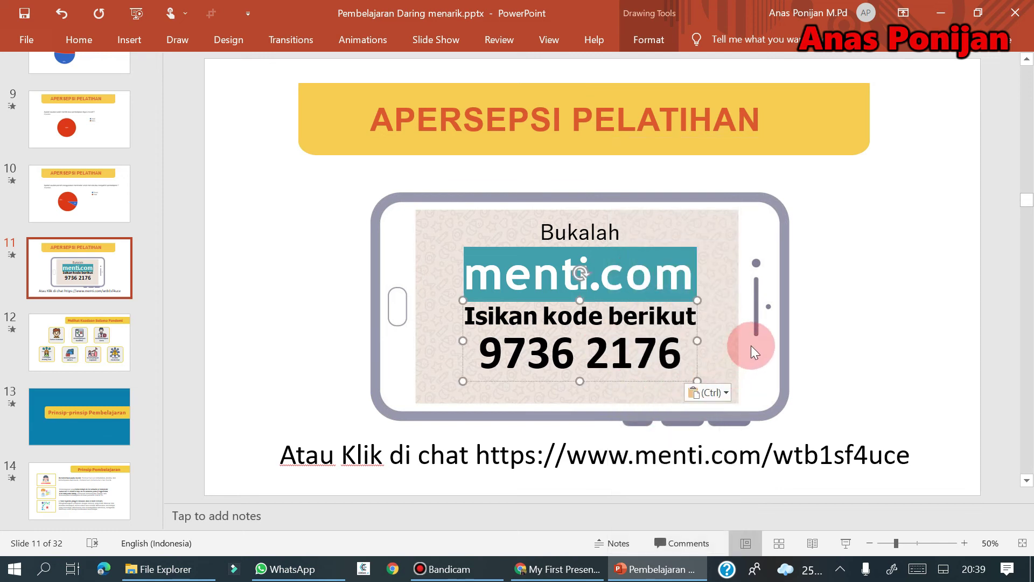
{"action": "left_click", "coordinate": [822, 325]}
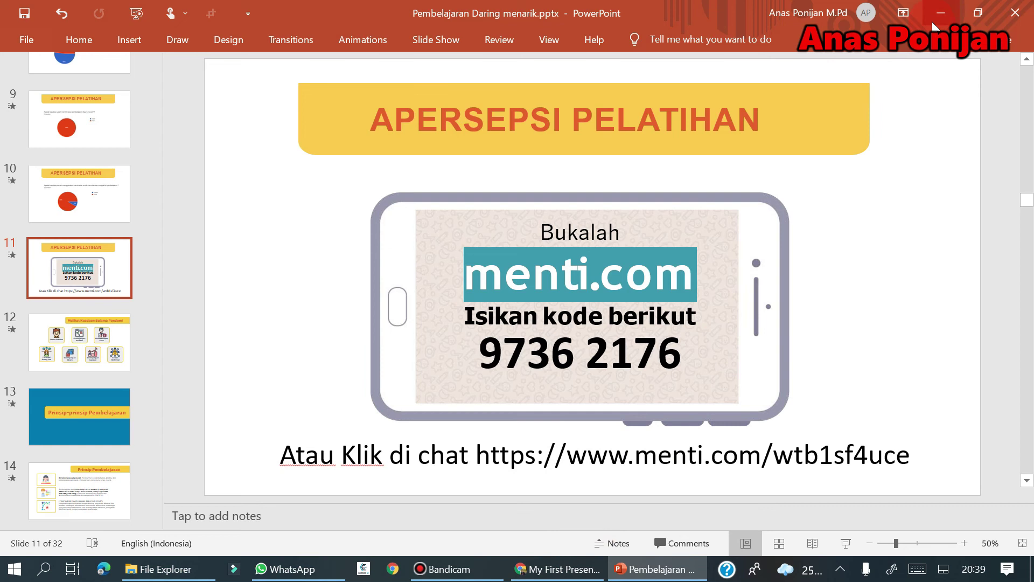
Switch to Mentimeter, view the voting QR code's download page, and return to the presentation's first slide.
{"action": "left_click", "coordinate": [553, 568]}
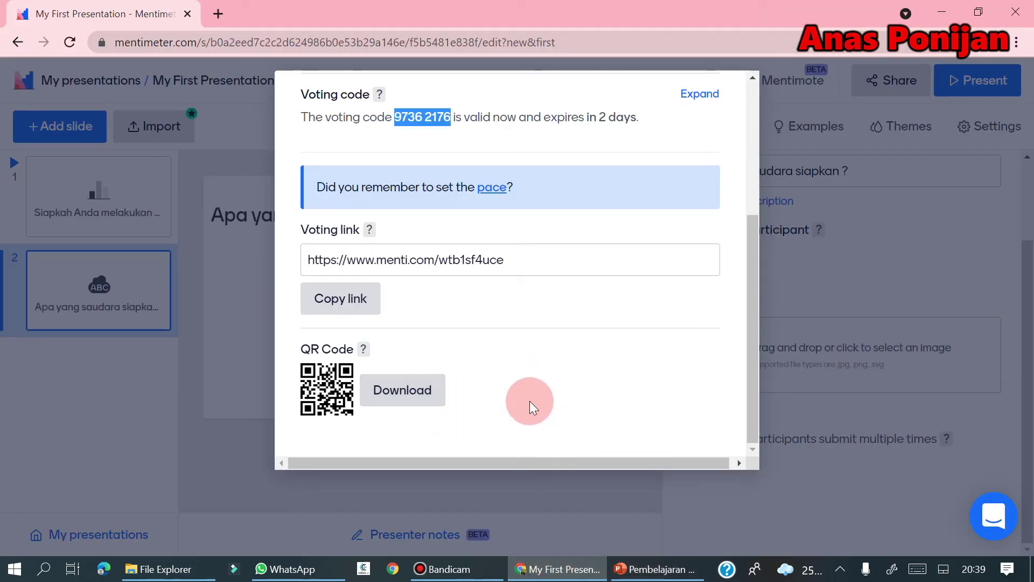
{"action": "left_click", "coordinate": [380, 391]}
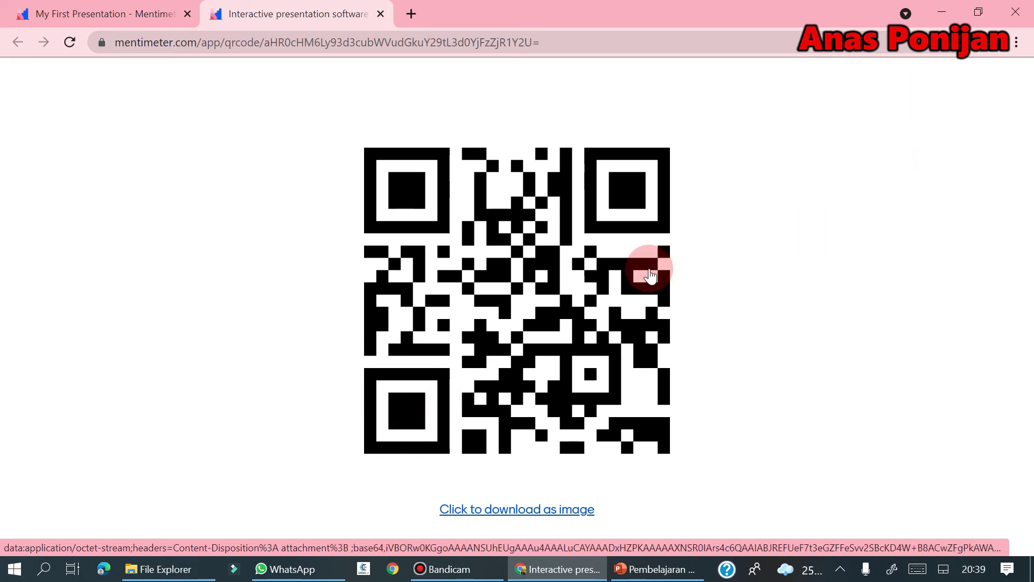
{"action": "left_click", "coordinate": [387, 10]}
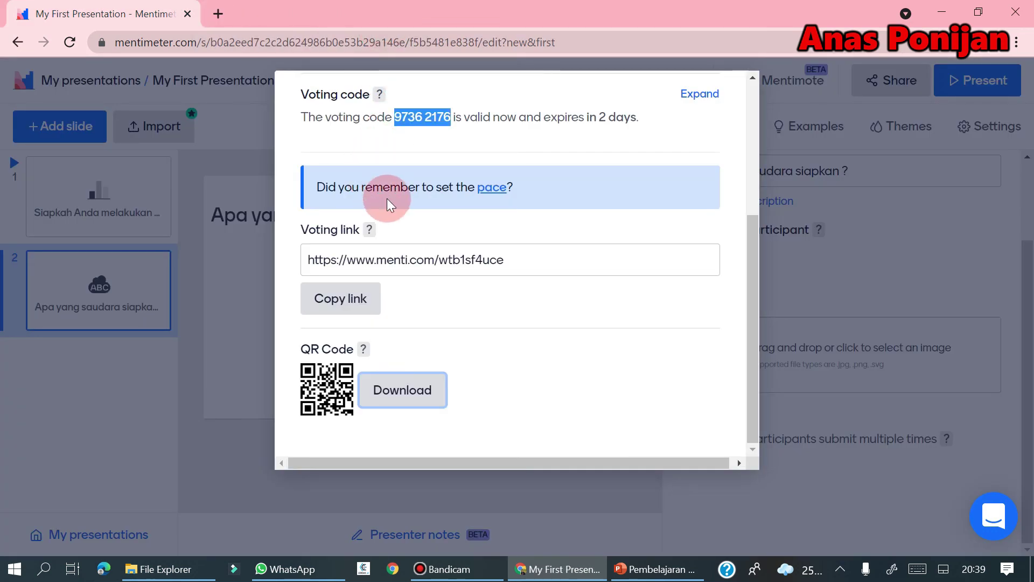
{"action": "left_click", "coordinate": [234, 101]}
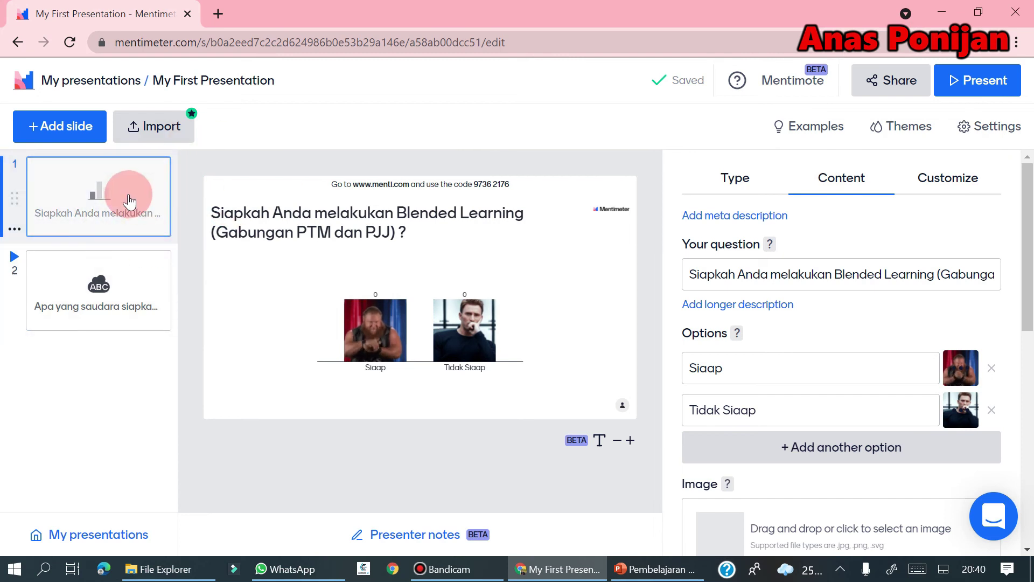
Present the multiple choice slide about Blended Learning in full screen, then exit and return to the presentation editor.
{"action": "left_click", "coordinate": [971, 81]}
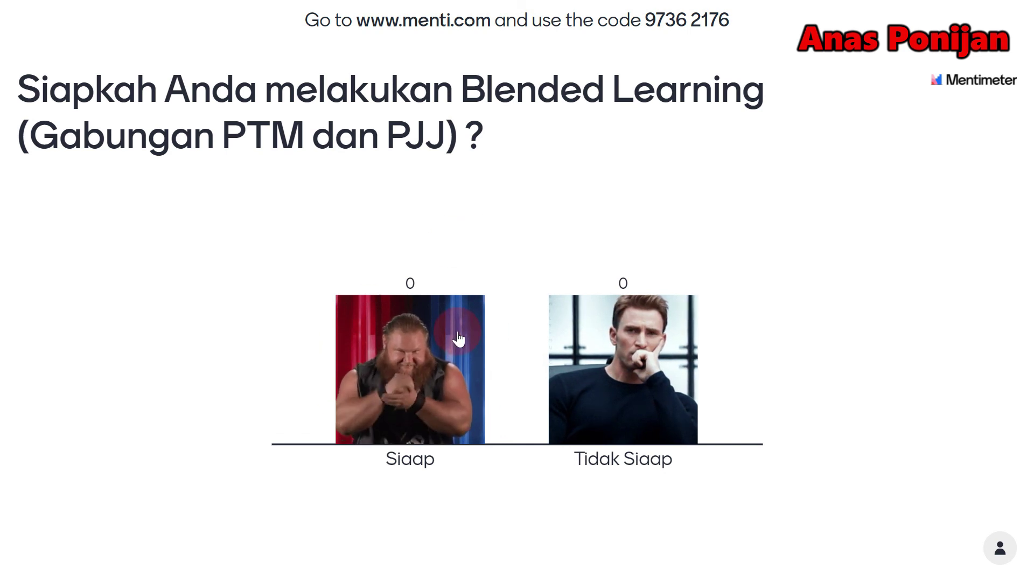
{"action": "key", "text": "Escape"}
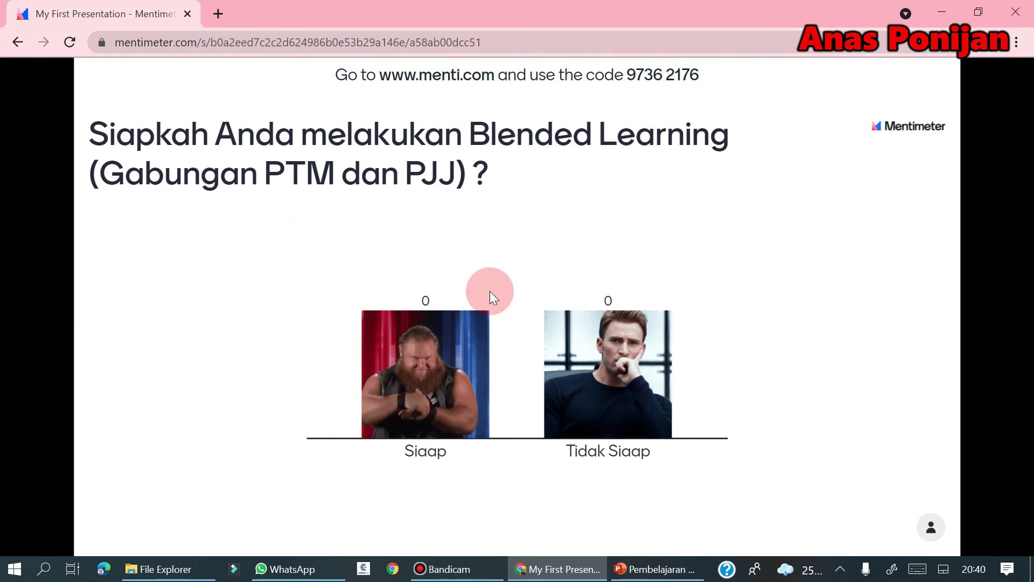
{"action": "left_click", "coordinate": [562, 570]}
{"action": "left_click", "coordinate": [562, 570]}
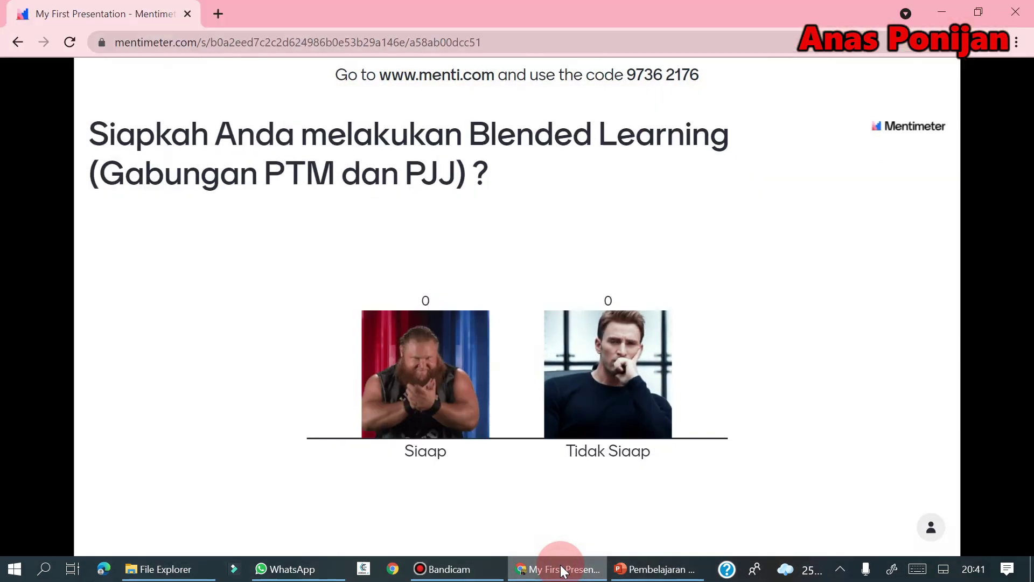
{"action": "left_click", "coordinate": [16, 42]}
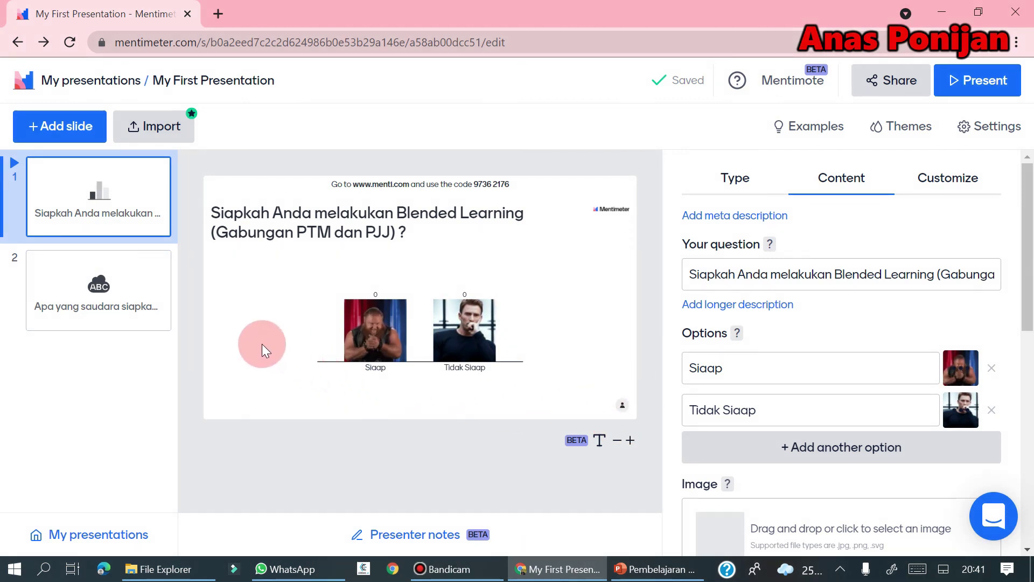
Present the word cloud slide "Apa yang saudara siapkan ?" in full screen, exit full screen, and switch to the PowerPoint deck.
{"action": "left_click_drag", "start_coordinate": [157, 319], "coordinate": [133, 296]}
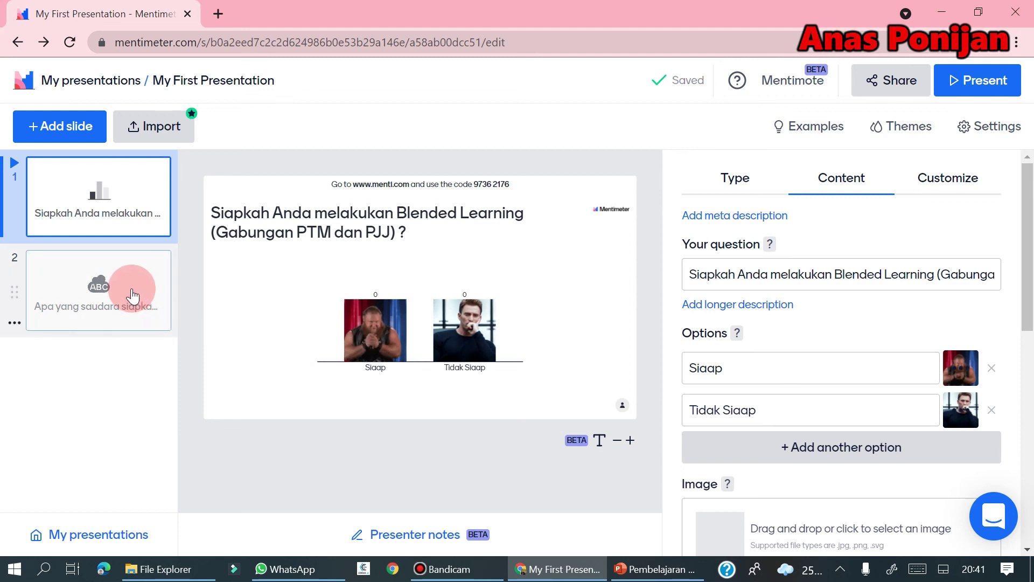
{"action": "left_click", "coordinate": [131, 294]}
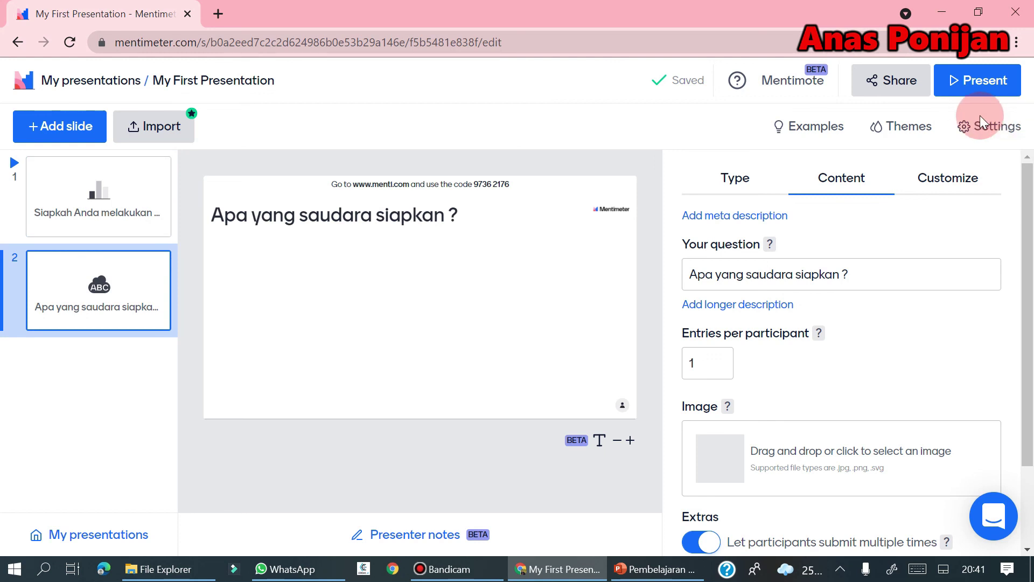
{"action": "left_click", "coordinate": [977, 87]}
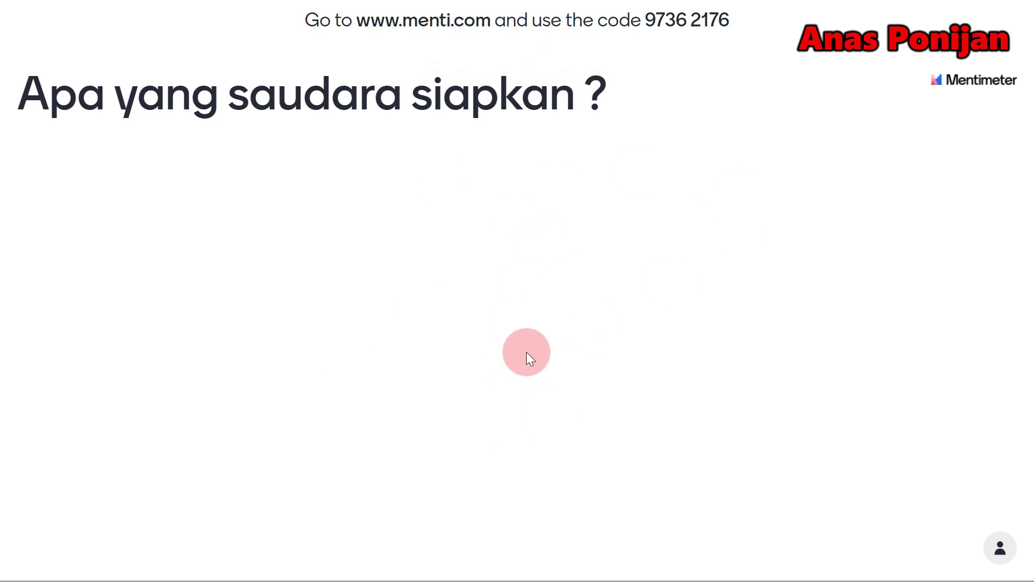
{"action": "key", "text": "Escape"}
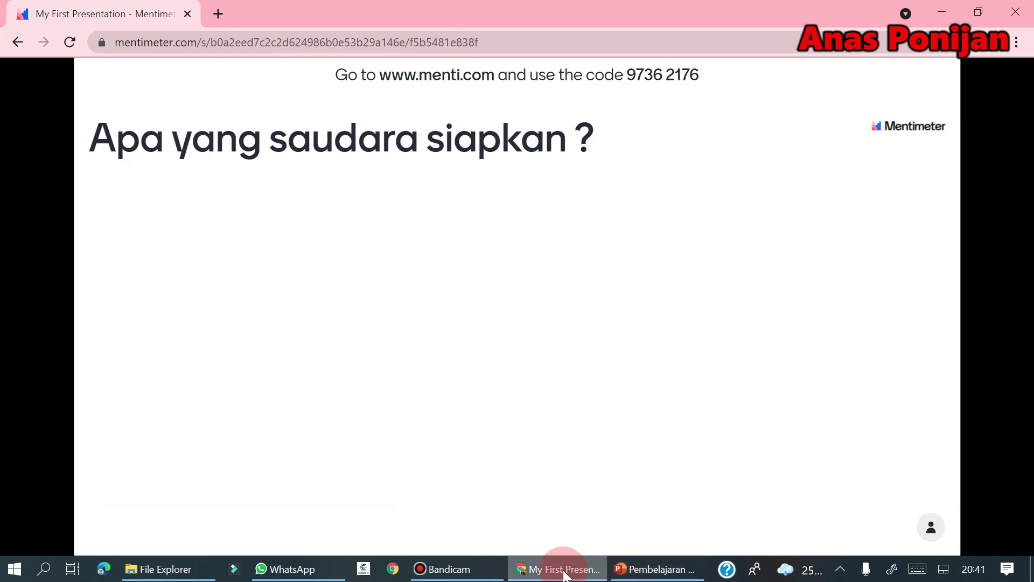
{"action": "mouse_move", "coordinate": [555, 575]}
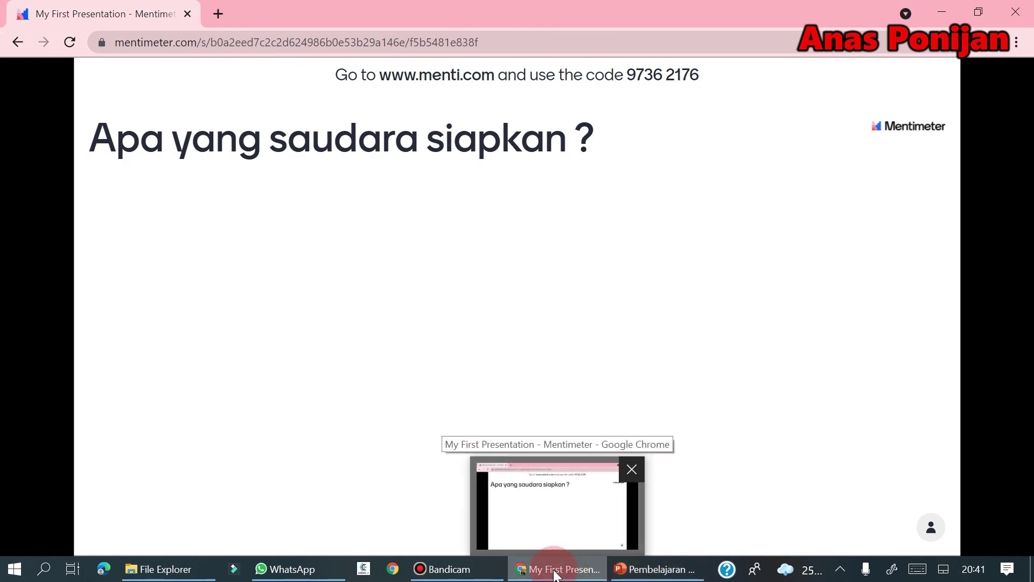
{"action": "left_click", "coordinate": [556, 572]}
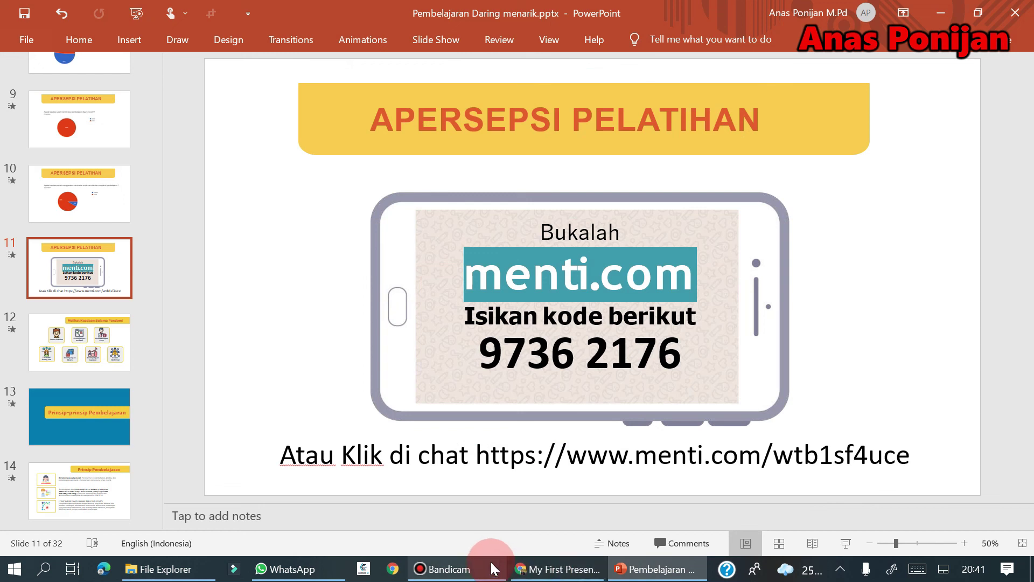